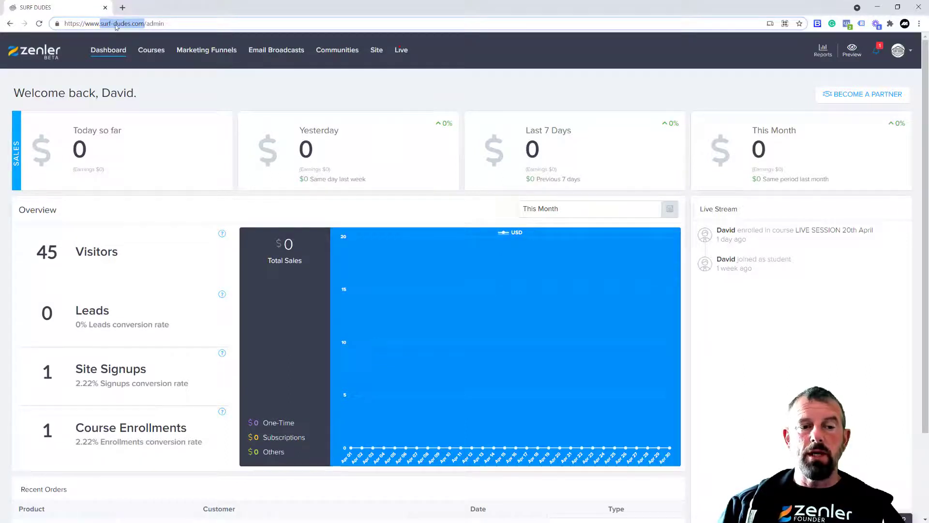
Open the site's Integrations page and scroll down to the Zenler Mail connection
click(376, 53)
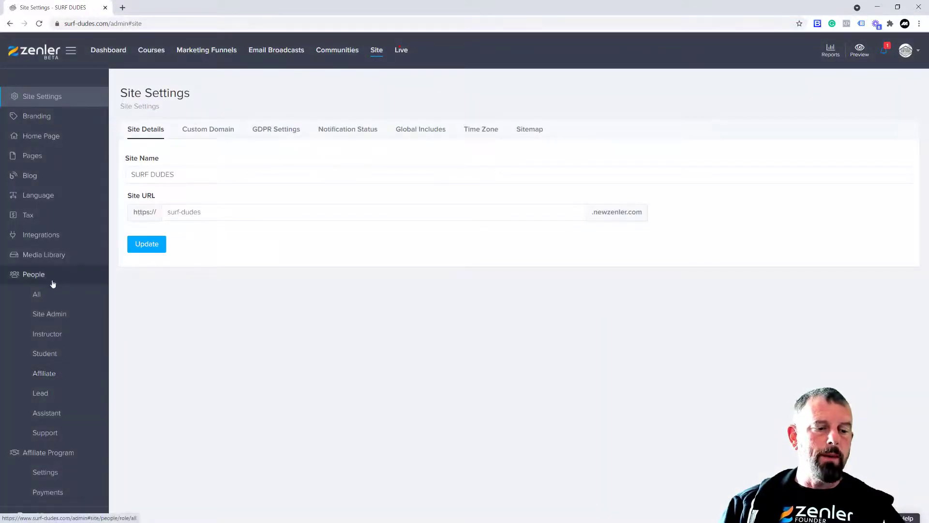
click(45, 235)
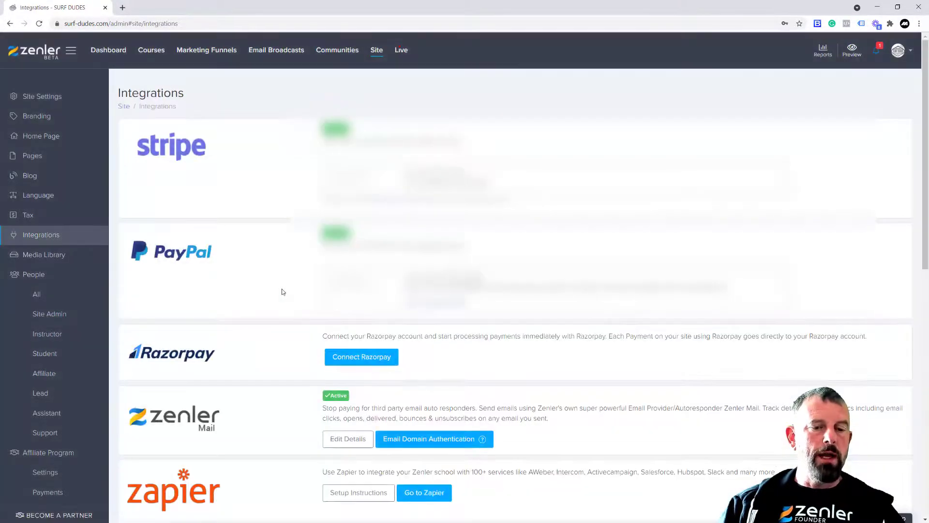
scroll(281, 288, down, 1)
scroll(283, 292, down, 5)
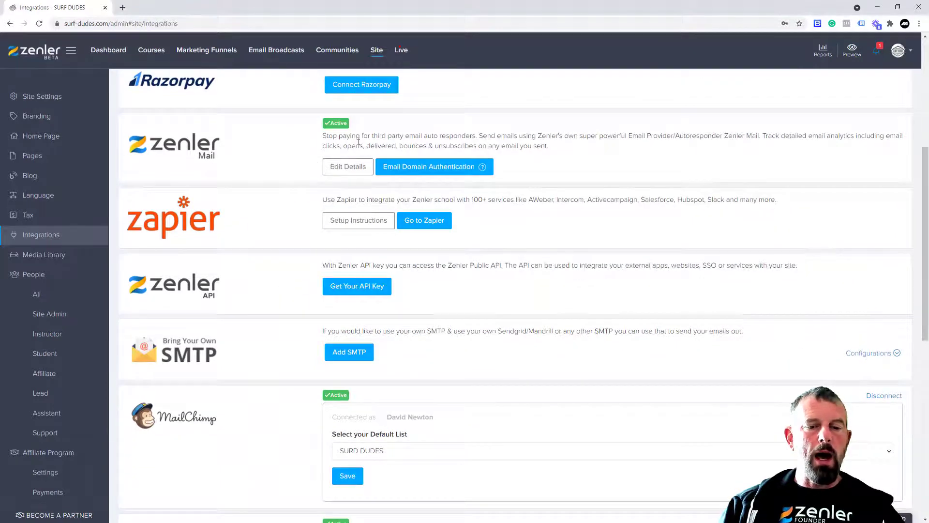
drag(329, 136, 569, 146)
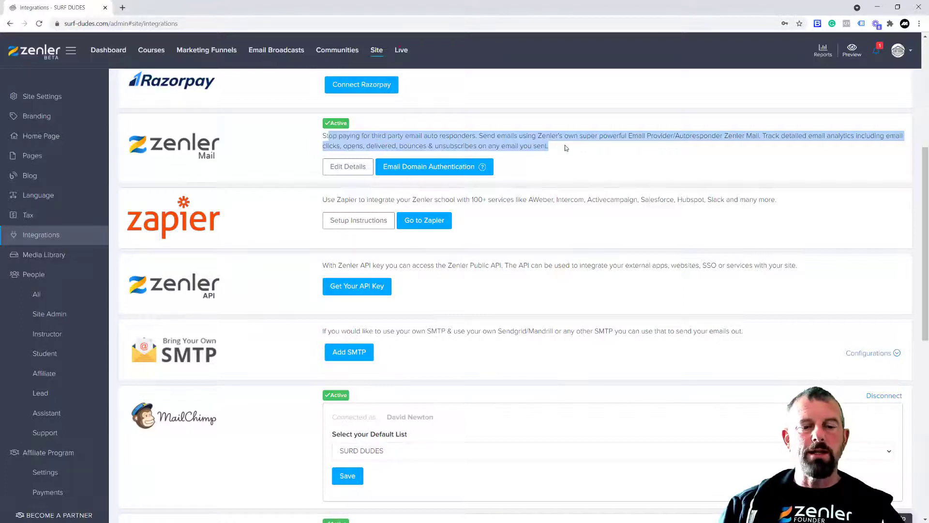
click(343, 168)
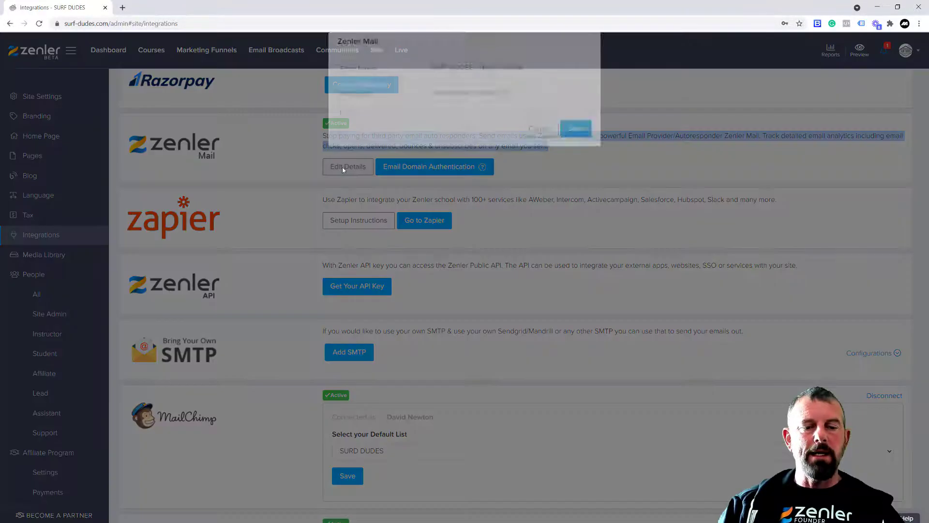
drag(512, 112, 429, 87)
drag(524, 87, 479, 87)
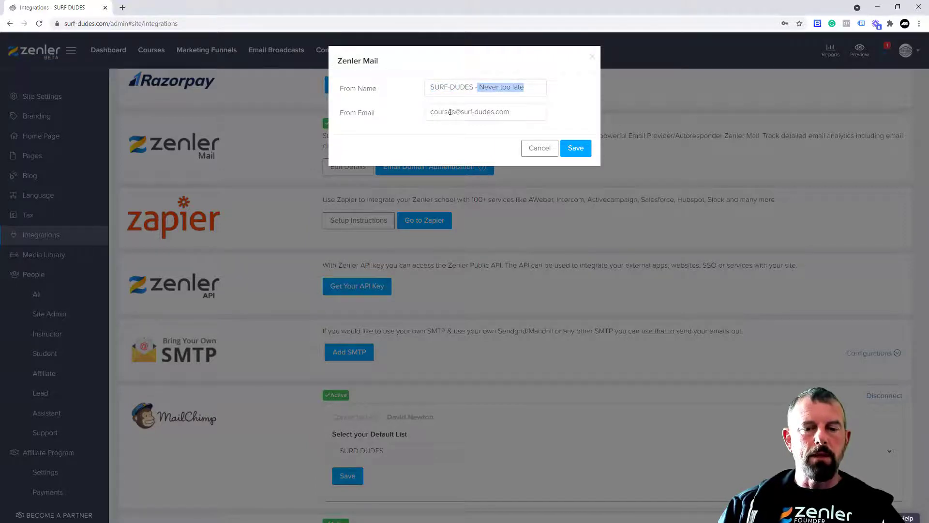
drag(519, 112, 428, 113)
click(539, 148)
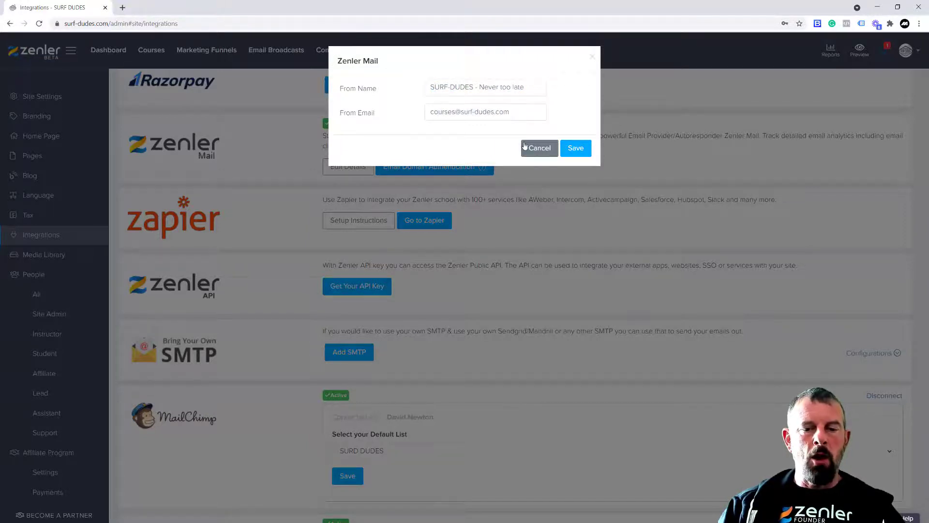
click(448, 173)
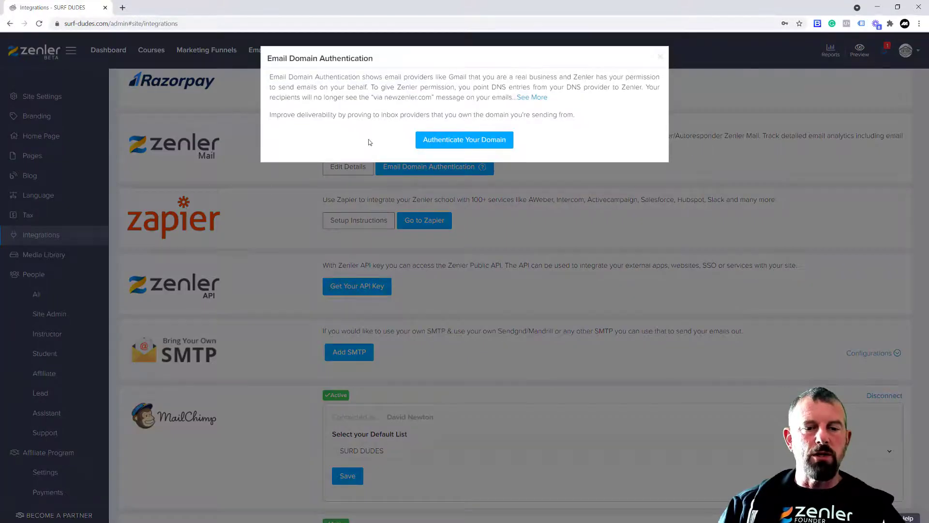
drag(374, 81, 465, 94)
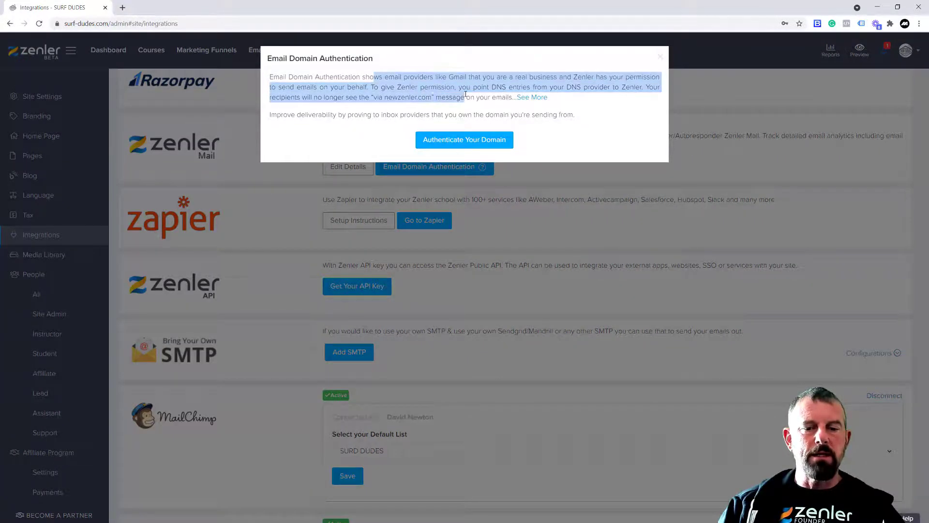
click(660, 57)
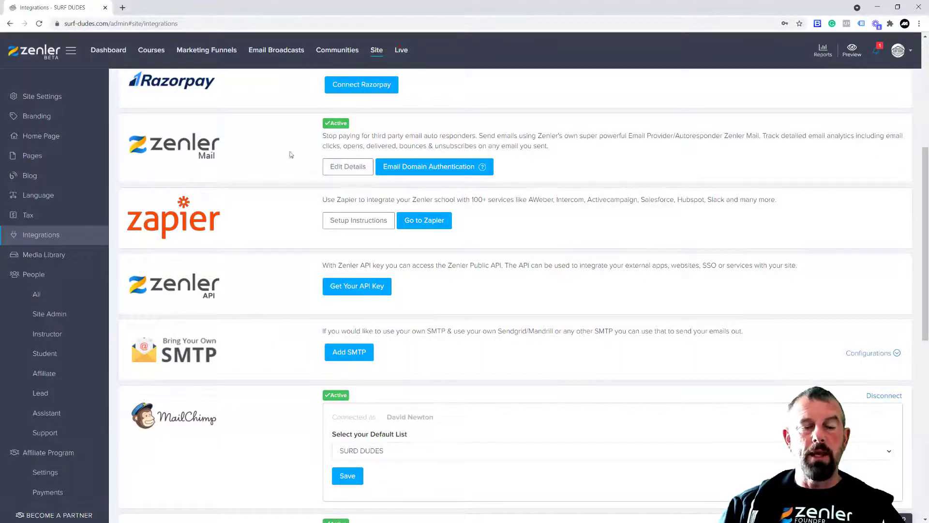
click(257, 53)
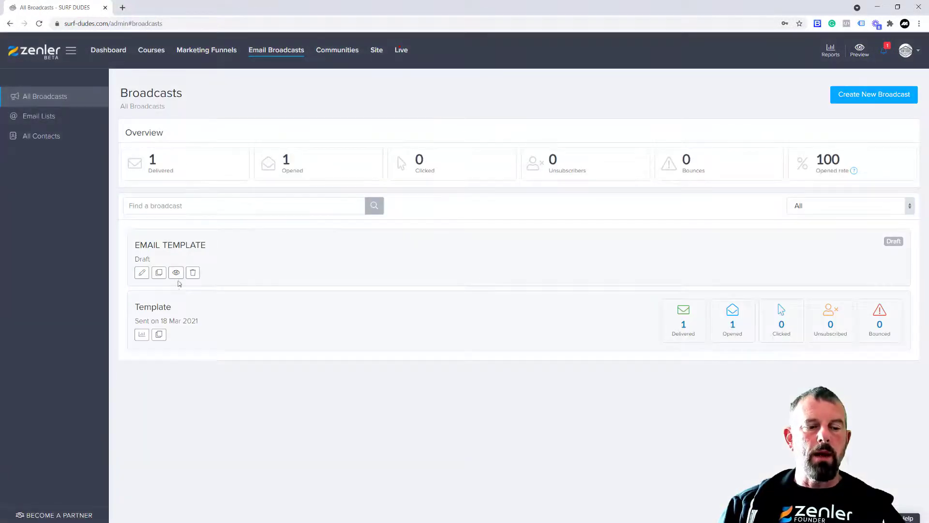
Open the EMAIL TEMPLATE broadcast and inspect its SURF-DUDES sender name and e-mail address
click(141, 274)
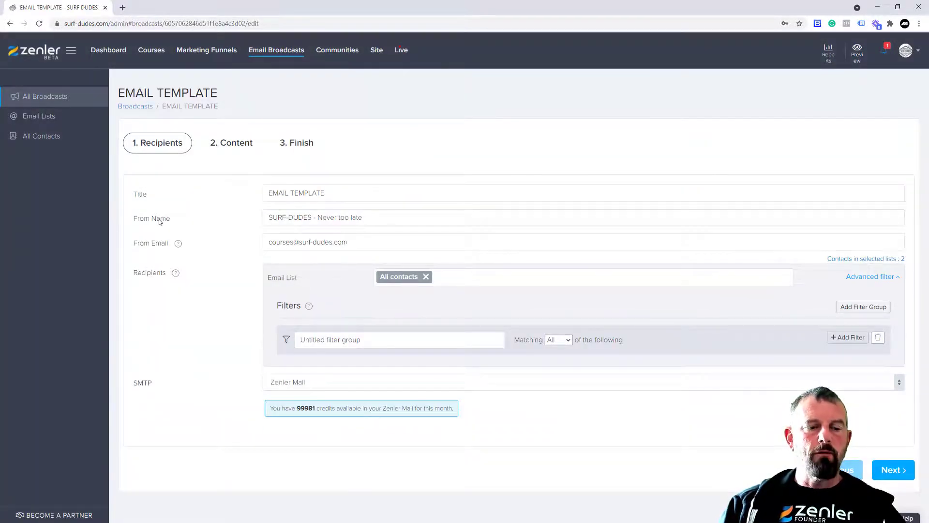
drag(312, 219, 251, 216)
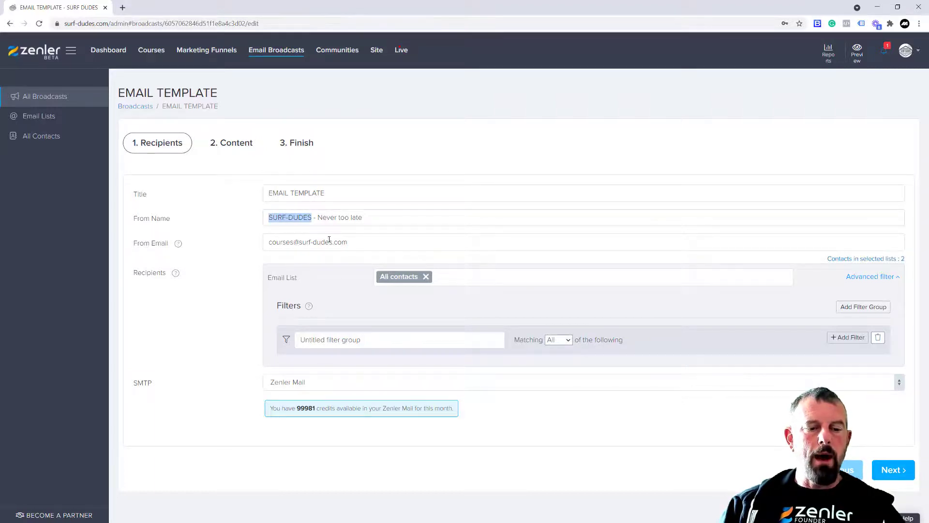
drag(350, 243, 267, 242)
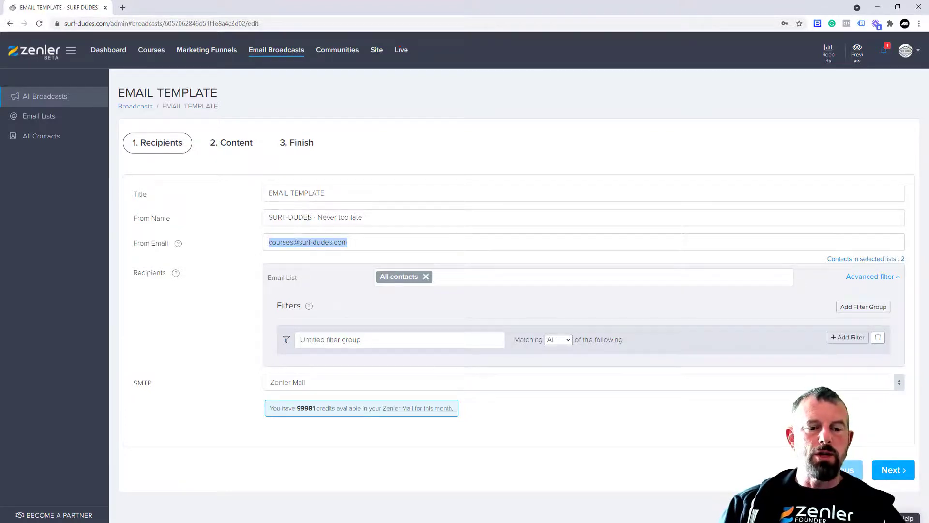
drag(309, 218, 273, 218)
drag(347, 242, 267, 238)
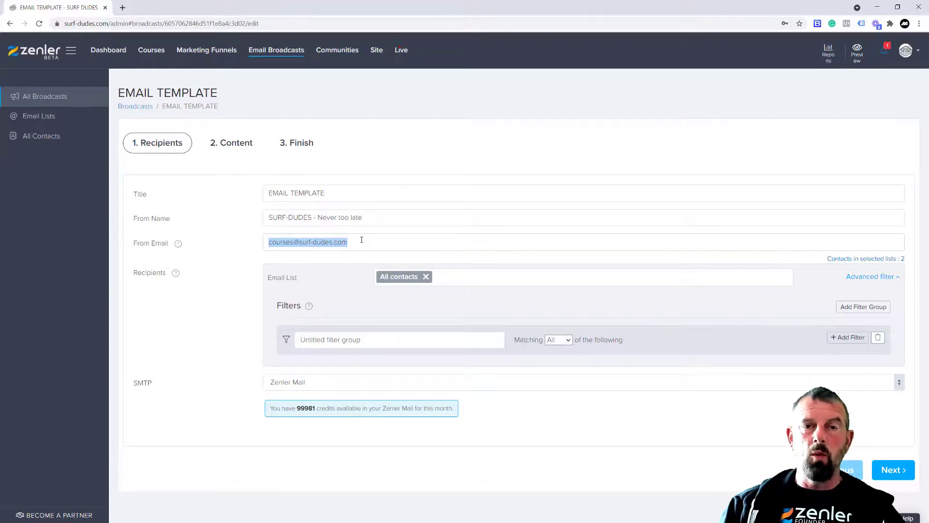
click(385, 244)
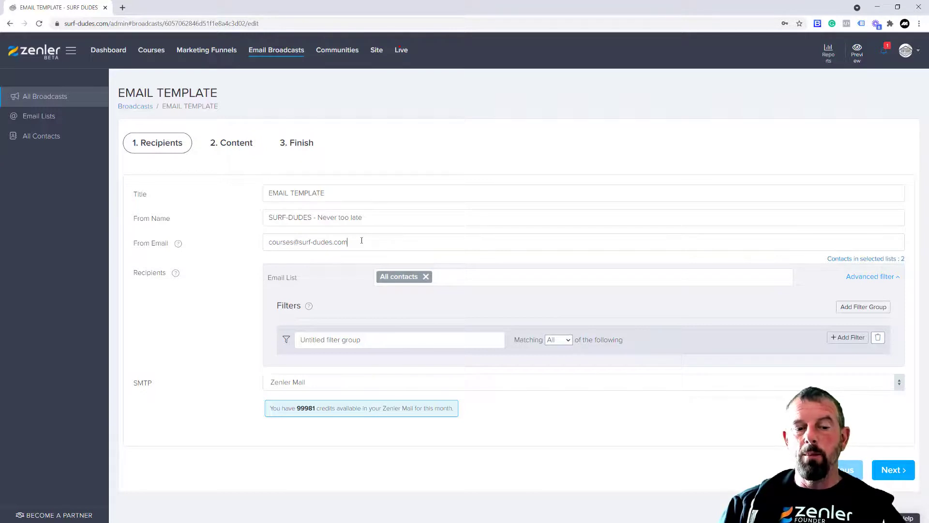
drag(361, 240, 262, 243)
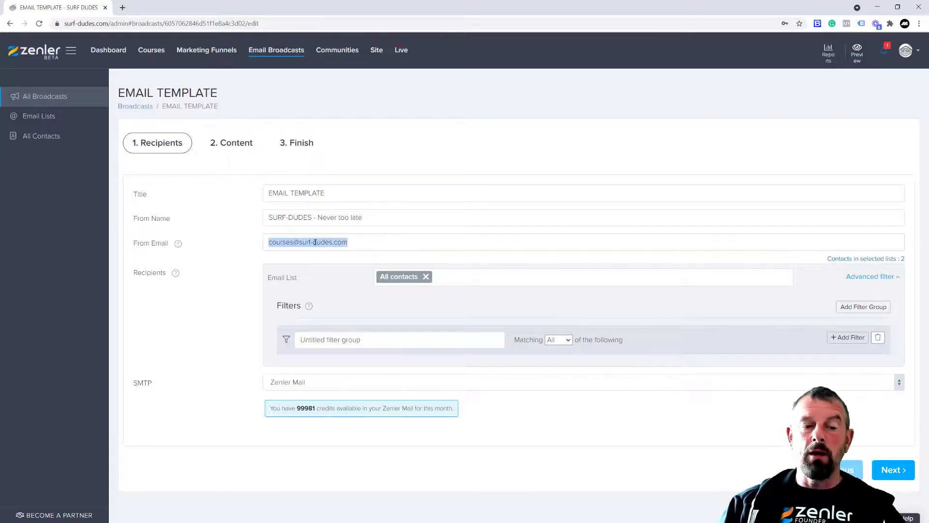
click(369, 241)
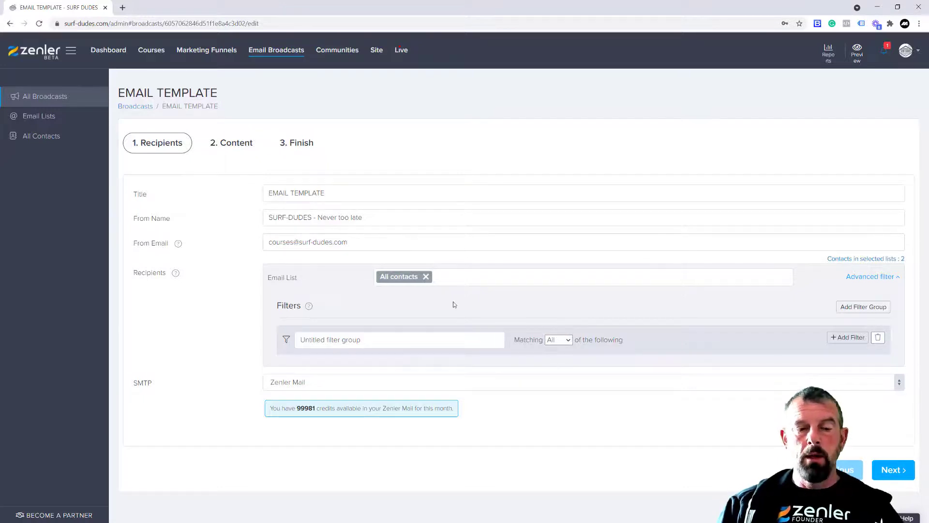
View the Email Lists and All Contacts, then open the LIVE SESSION 20th April course from Courses
click(53, 118)
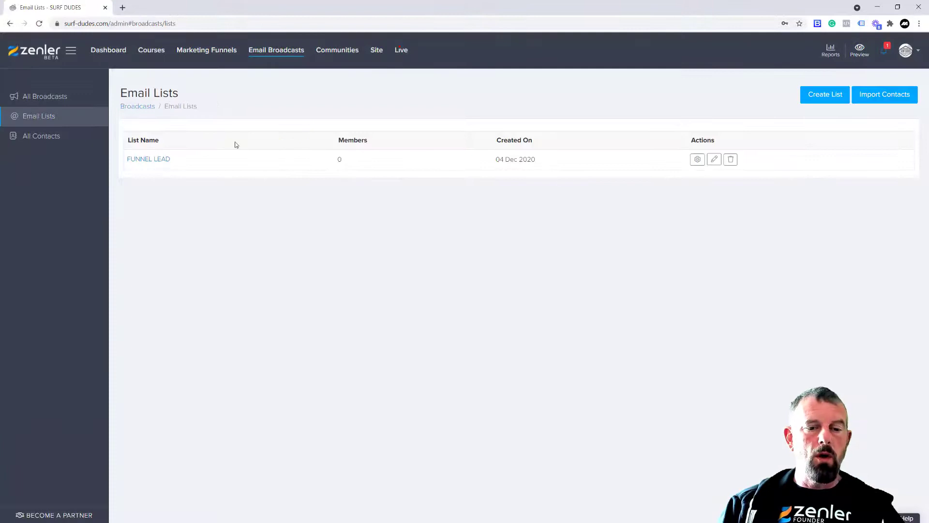
click(42, 135)
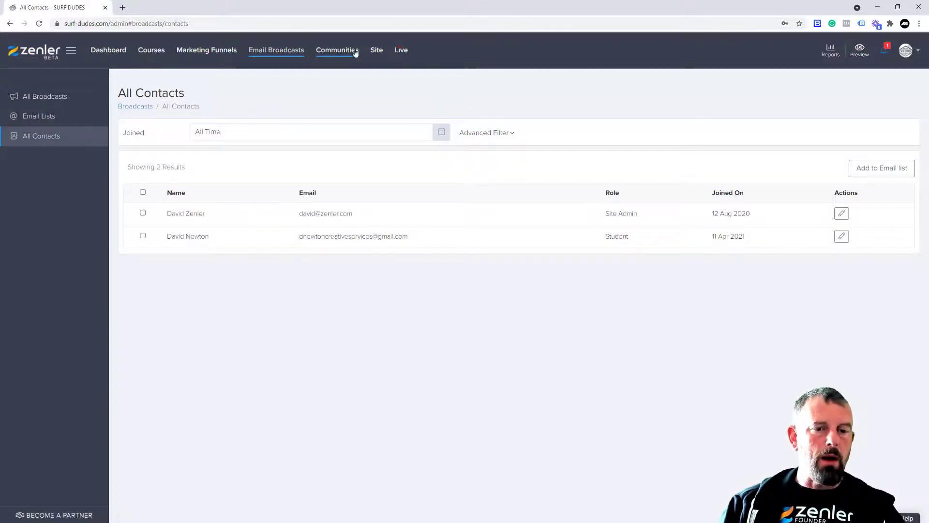
click(156, 53)
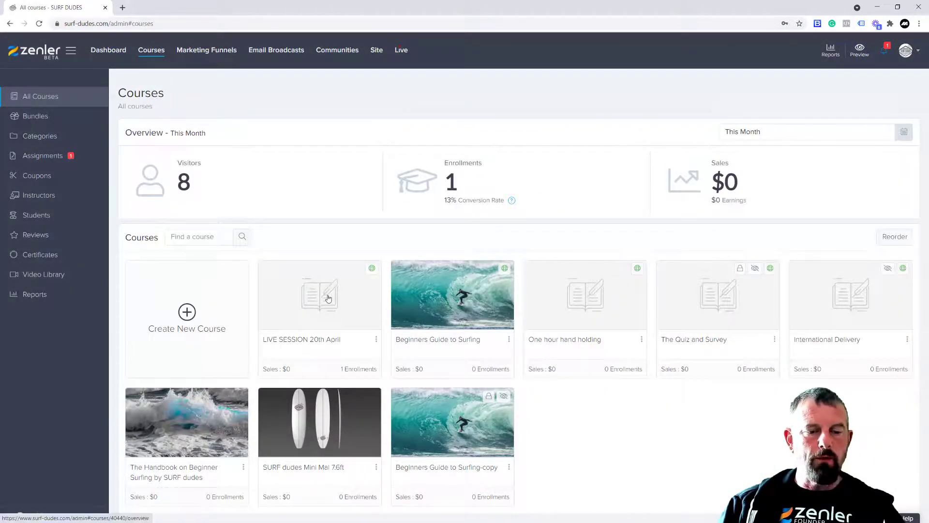
click(328, 298)
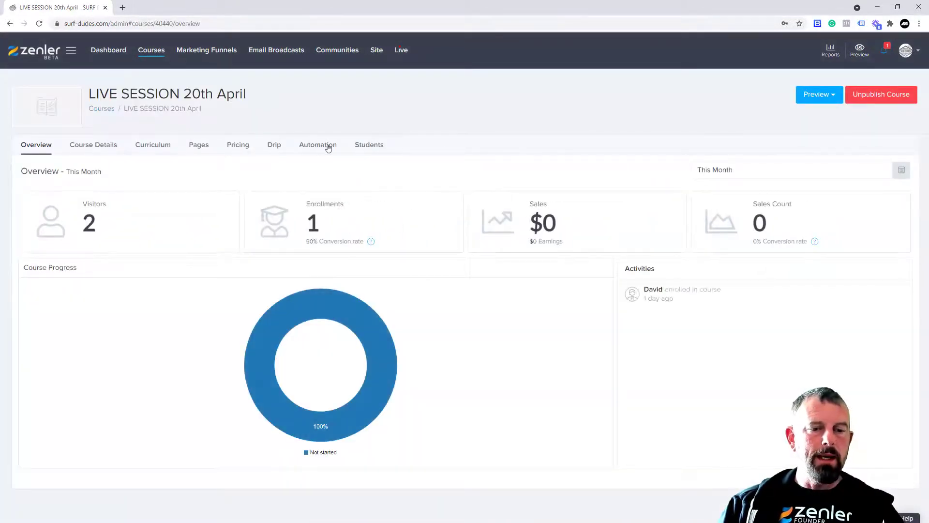
Set the course's first Enroll Email Sequence email to send from Surf Dudes at the courses address
click(328, 146)
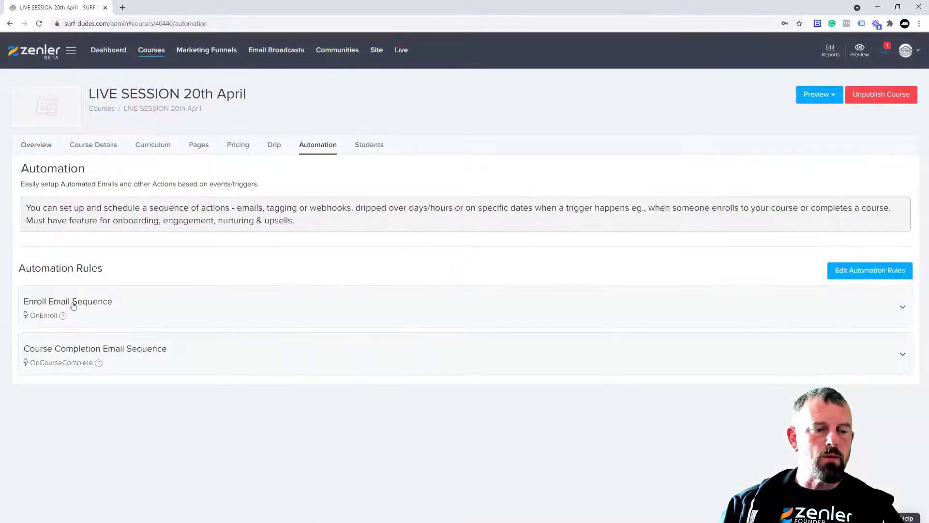
click(73, 305)
click(42, 366)
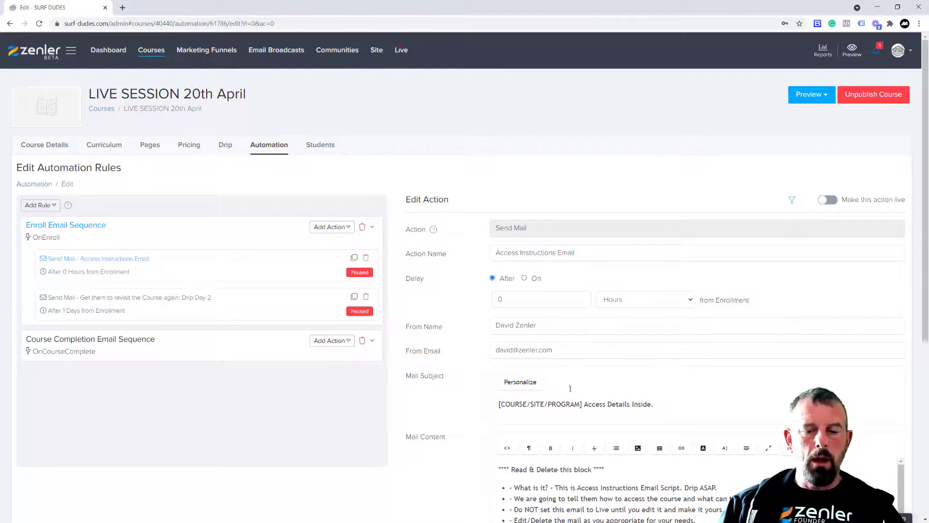
drag(565, 349, 462, 348)
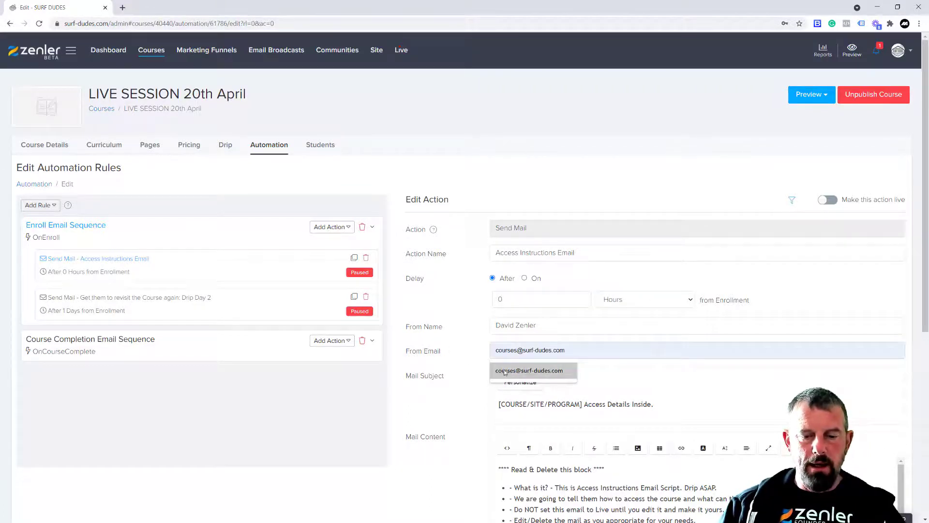
click(504, 371)
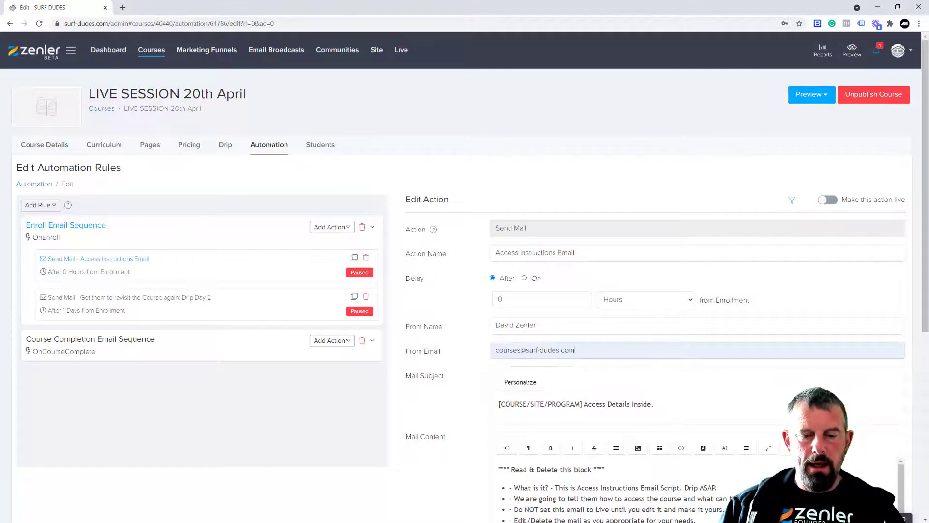
drag(535, 322, 437, 327)
text(Su)
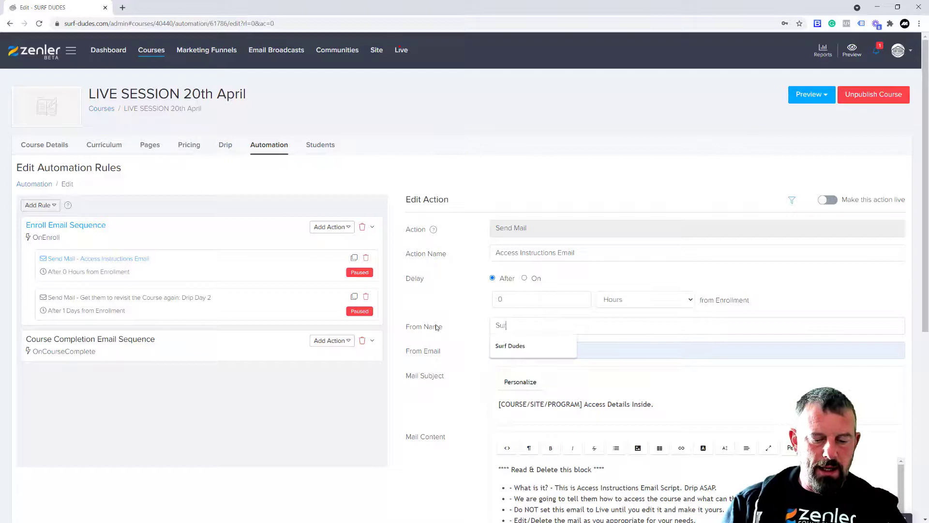
text(rf Dudes)
click(510, 345)
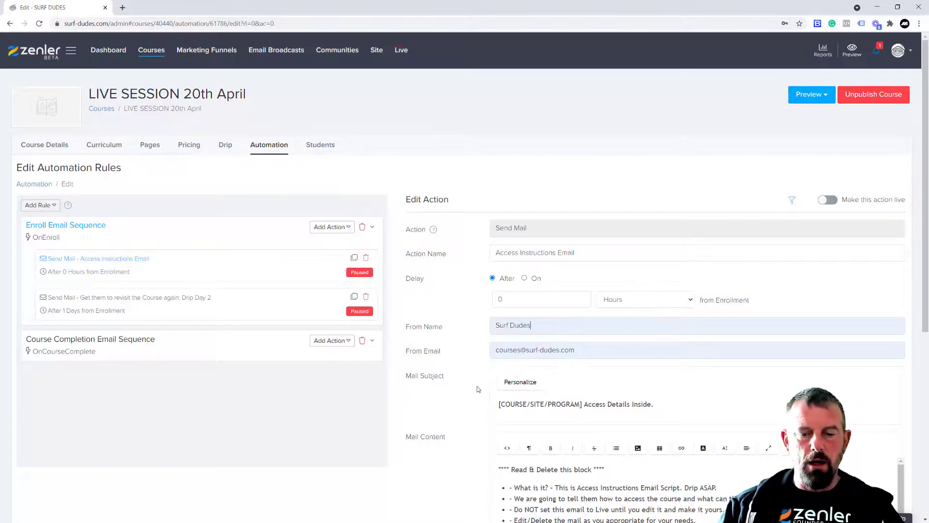
Review the enrollment email's sender name and e-mail address fields
scroll(446, 339, down, 1)
scroll(446, 339, down, 3)
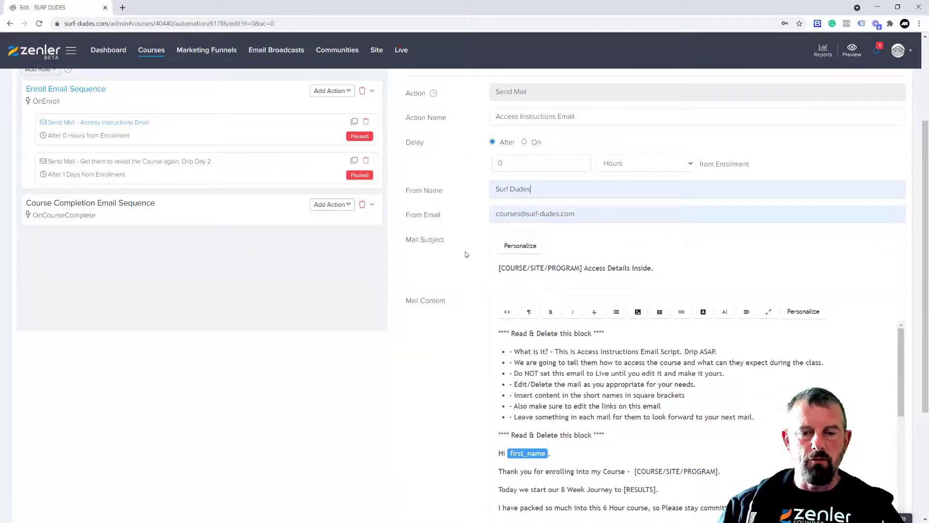
scroll(466, 254, up, 2)
triple_click(522, 282)
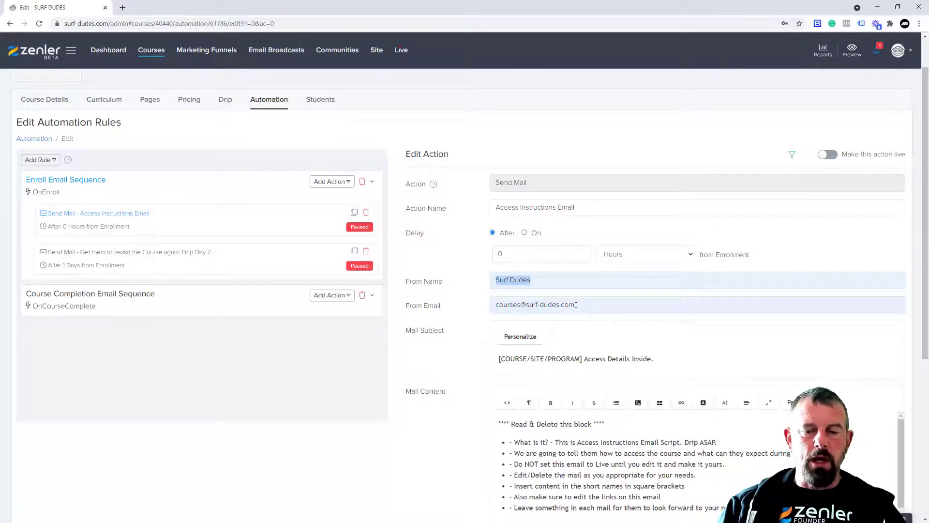
triple_click(511, 305)
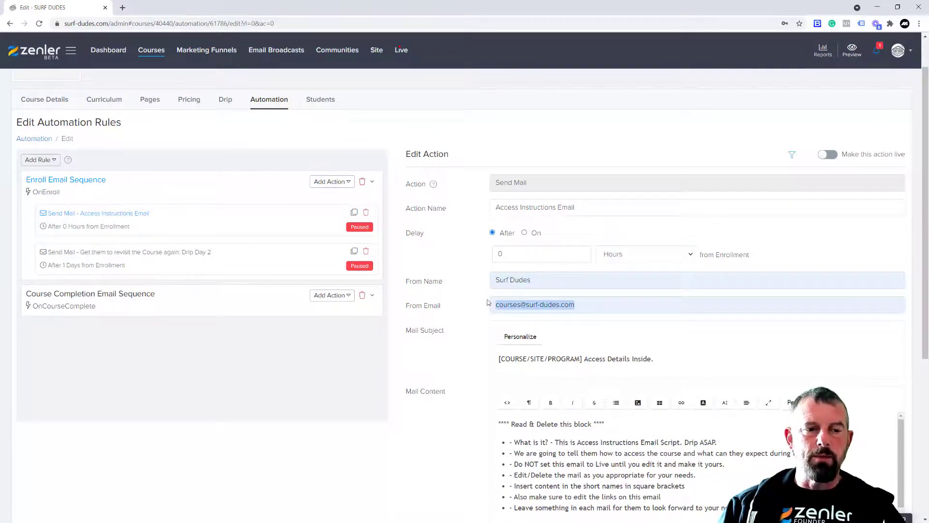
click(913, 52)
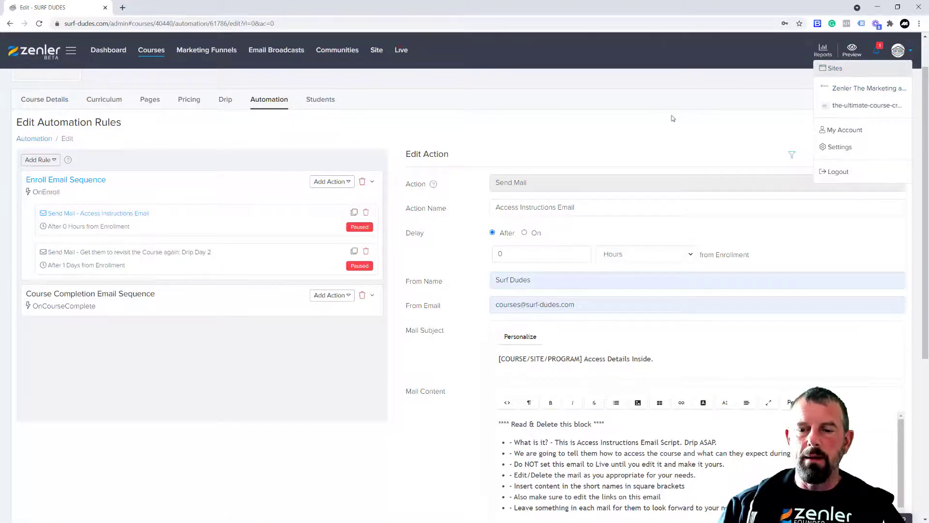
click(571, 258)
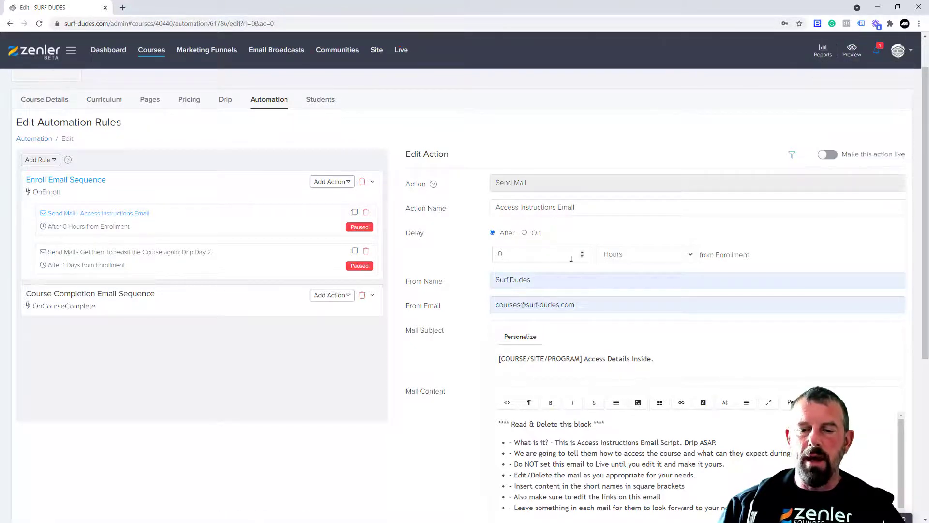
drag(583, 303, 521, 309)
click(585, 302)
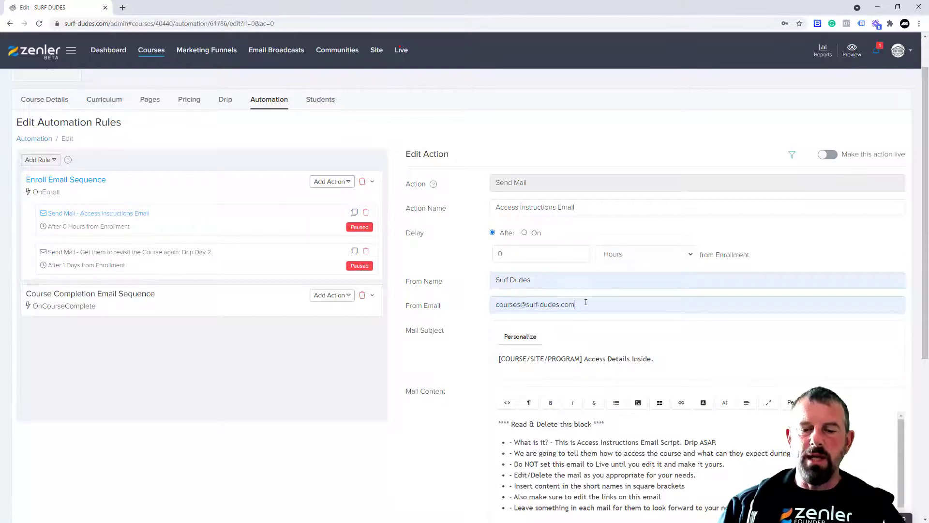
triple_click(542, 304)
triple_click(539, 283)
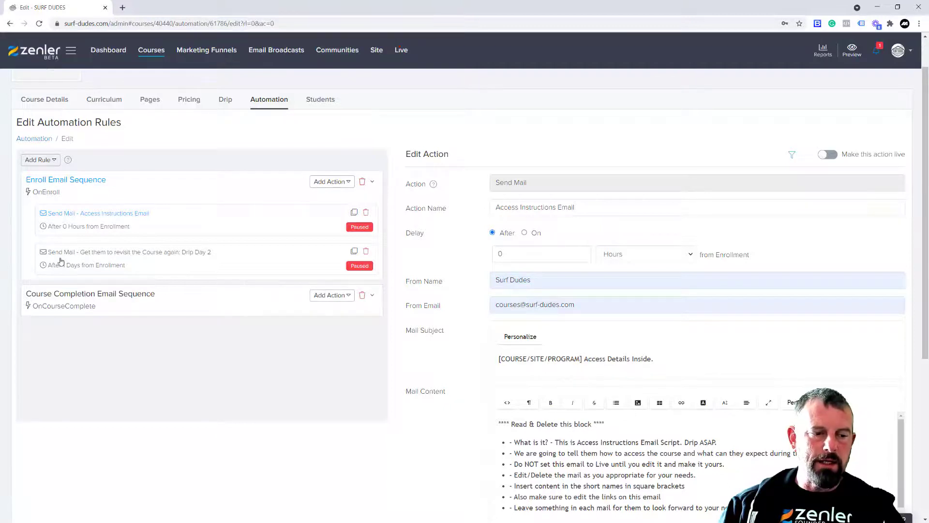
Open the Drip Day 2 email without saving and review its sender name and address
click(186, 265)
click(484, 328)
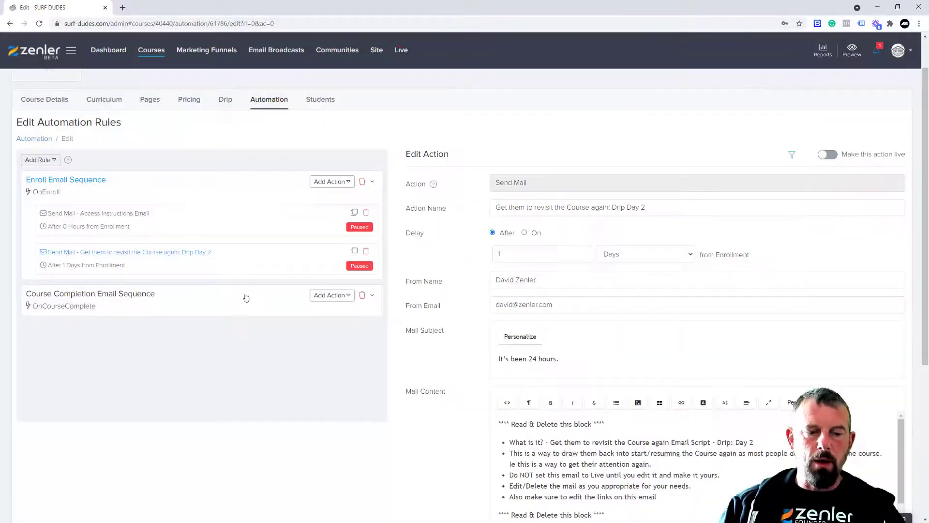
triple_click(562, 304)
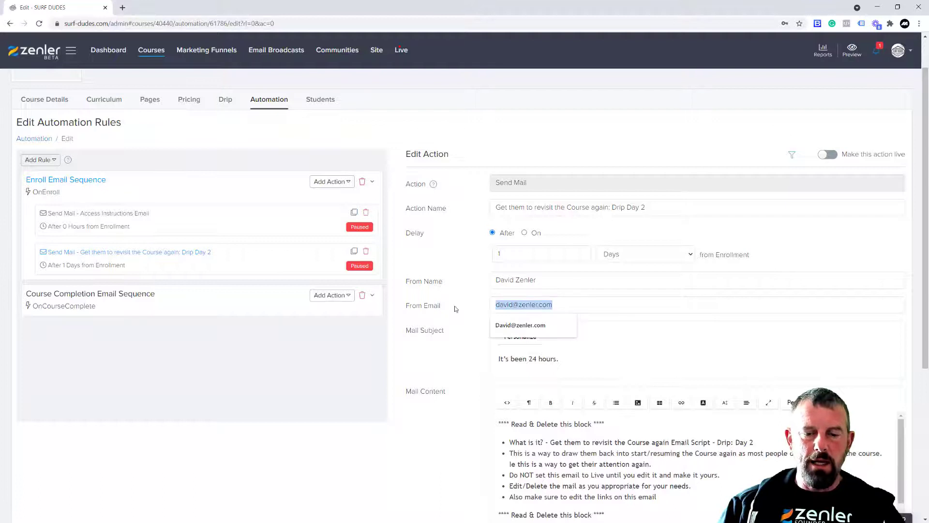
triple_click(556, 282)
click(470, 305)
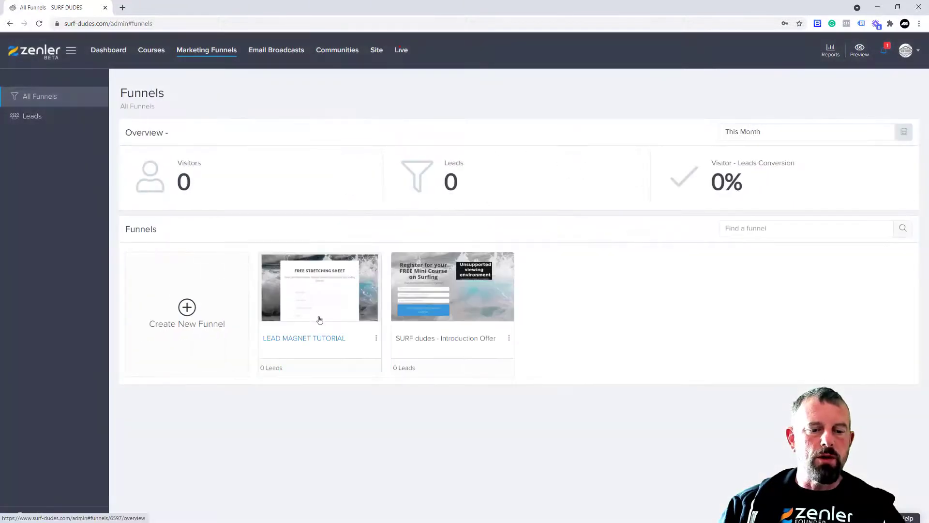
Open the LEAD MAGNET TUTORIAL funnel's automation and expand its Email Drip Sequence
click(345, 328)
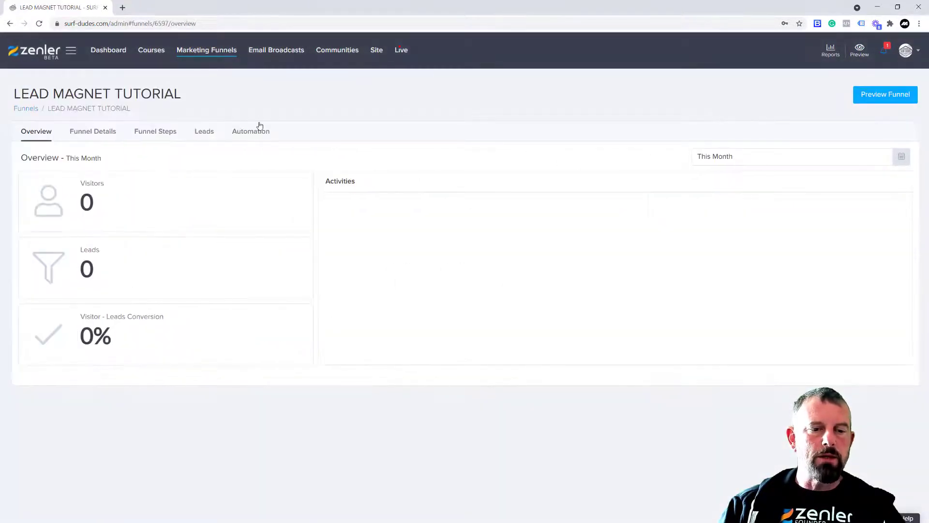
click(263, 133)
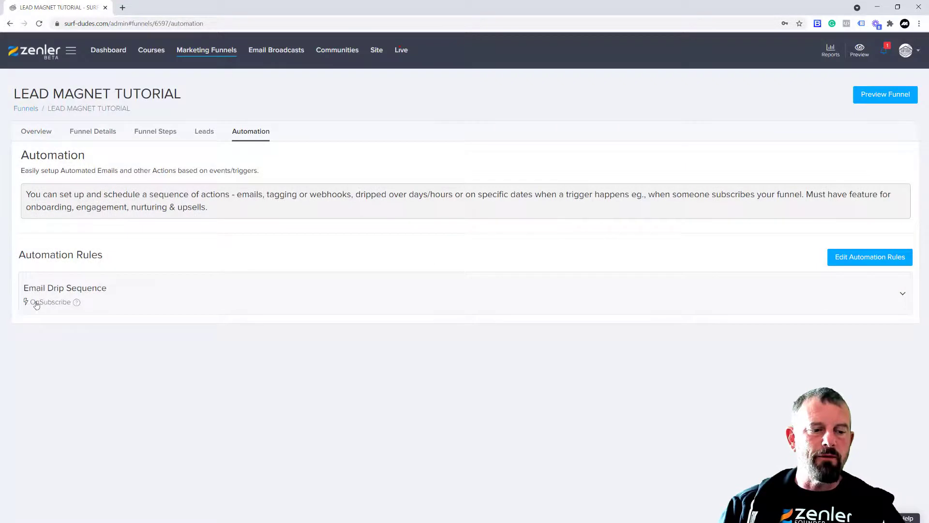
click(86, 290)
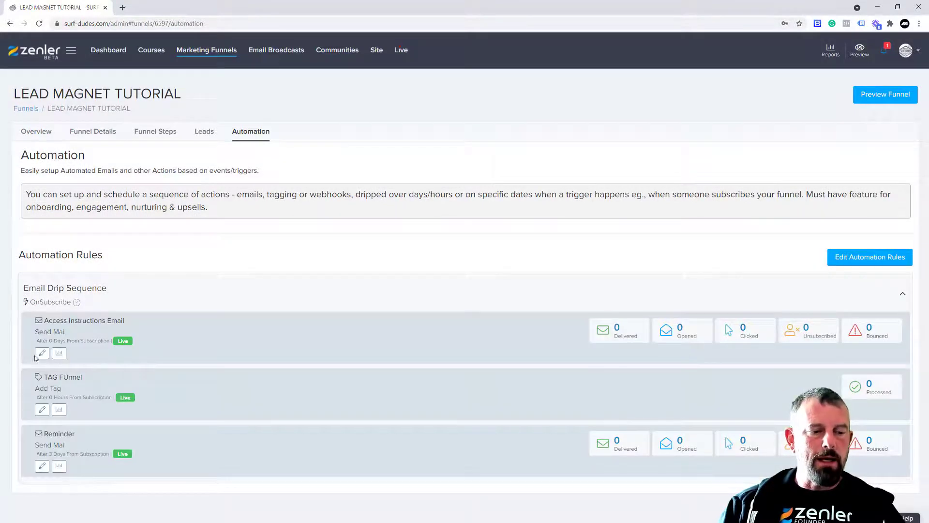
Set the Access Instructions Email's sender to the courses address and the name Surf Dudes
click(61, 355)
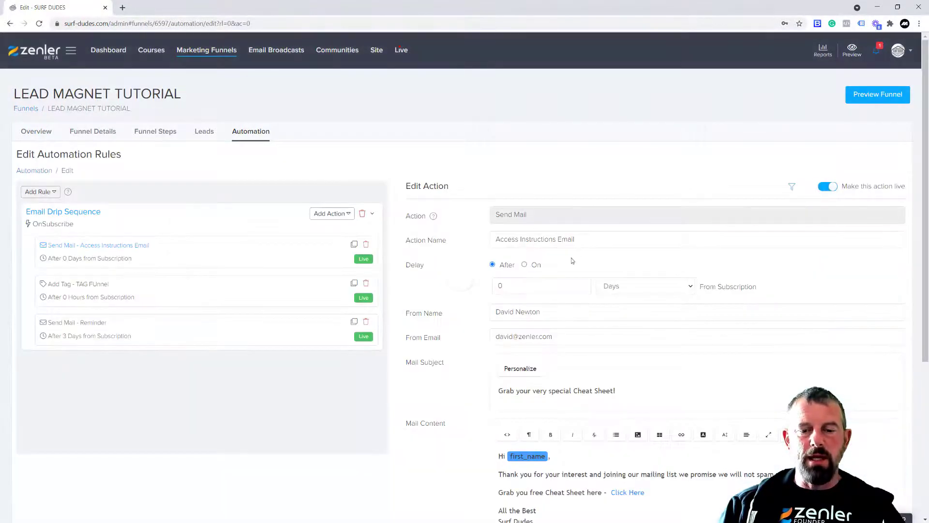
click(453, 339)
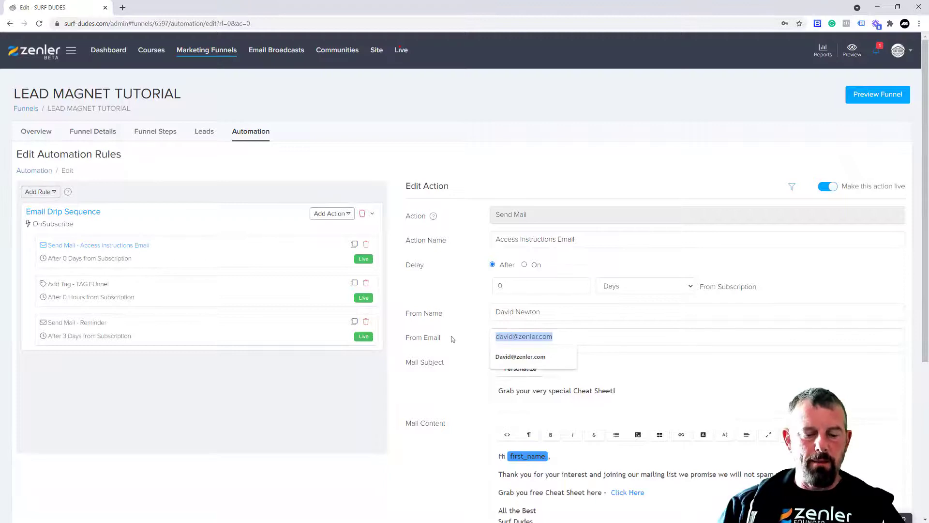
click(529, 356)
click(482, 306)
key(ctrl+a)
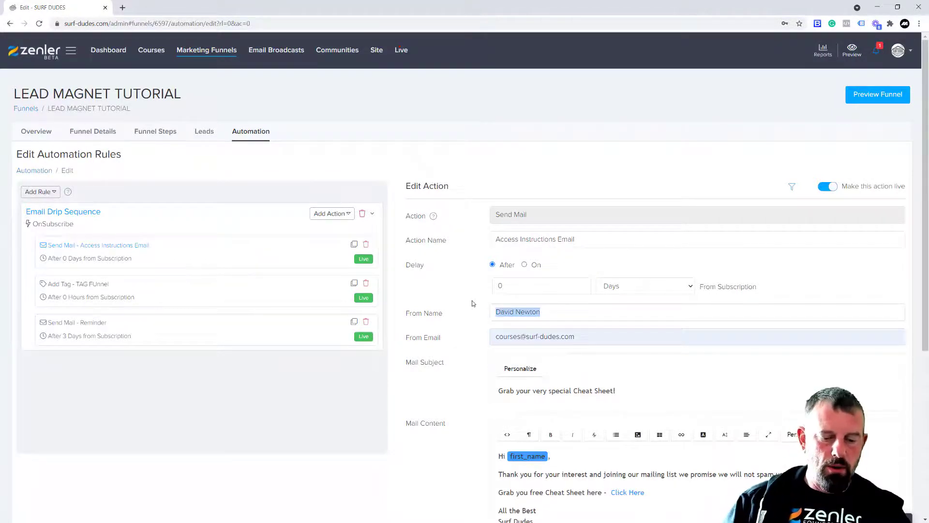
text(Surf Dudes)
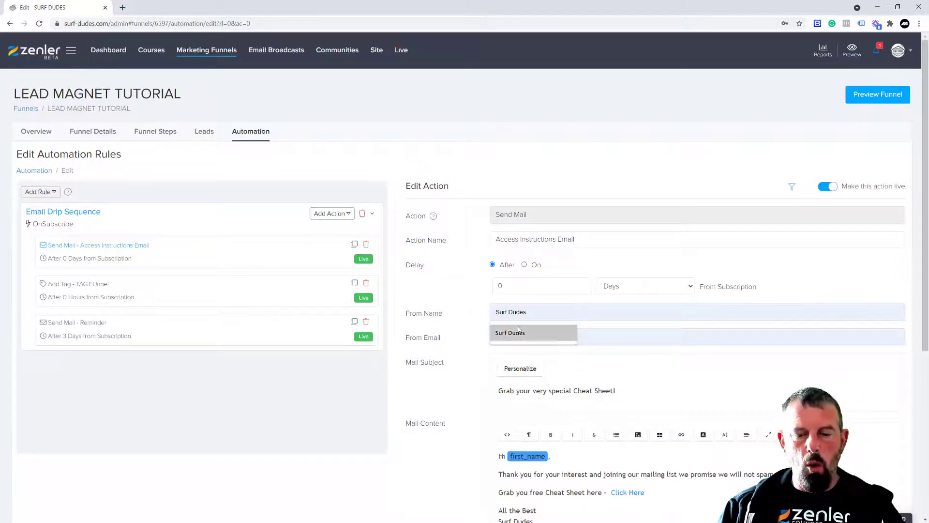
click(517, 332)
Delete the exclamation mark after 'Cheat Sheet' in the email's subject
click(597, 390)
drag(612, 390, 518, 390)
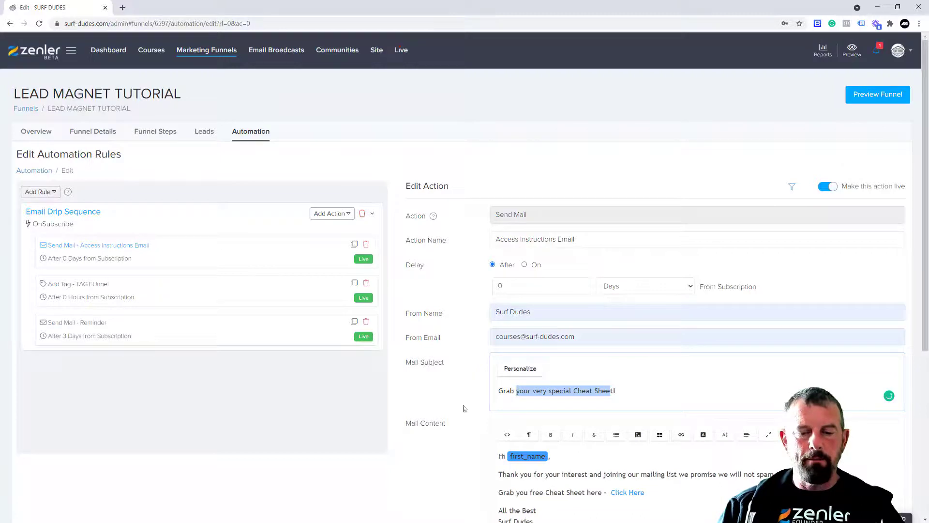
click(616, 390)
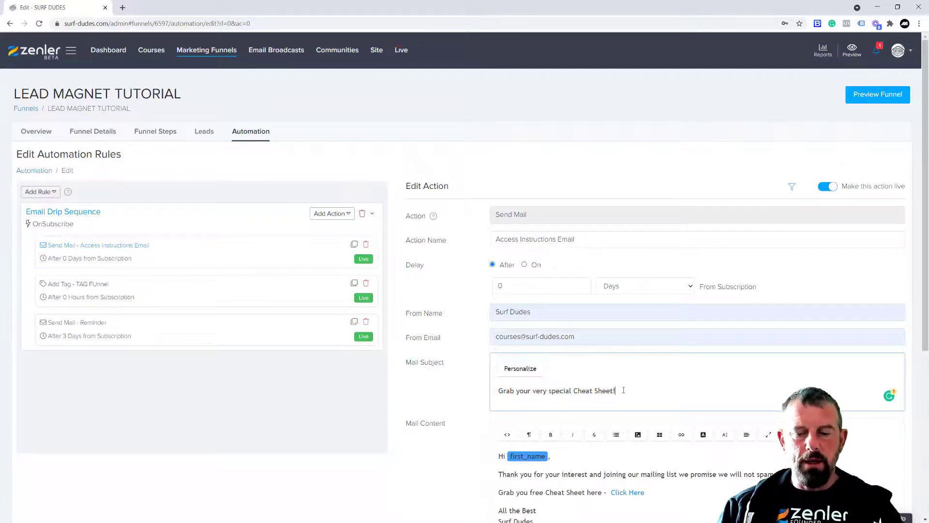
key(BackSpace)
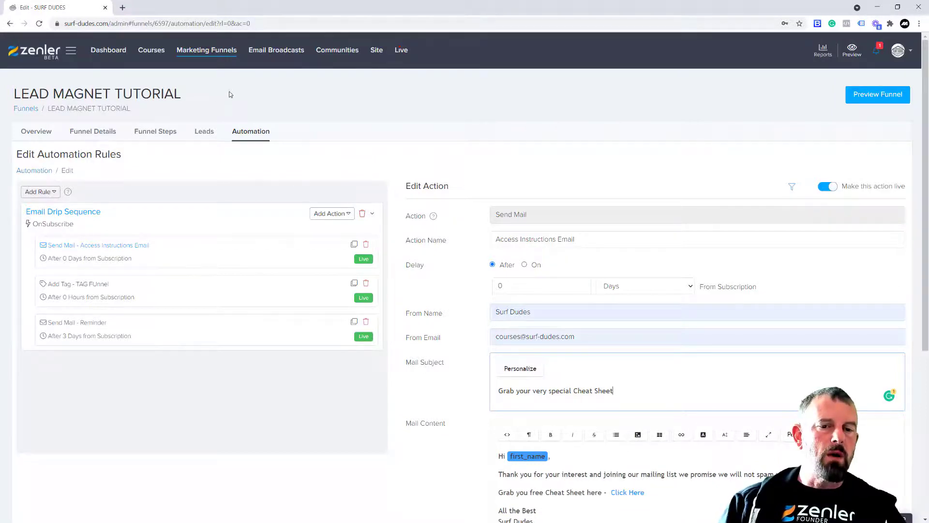
Open the Webinar Registration Email in SIMPLE WEBINAR's Register Mail Sequence automation
click(402, 50)
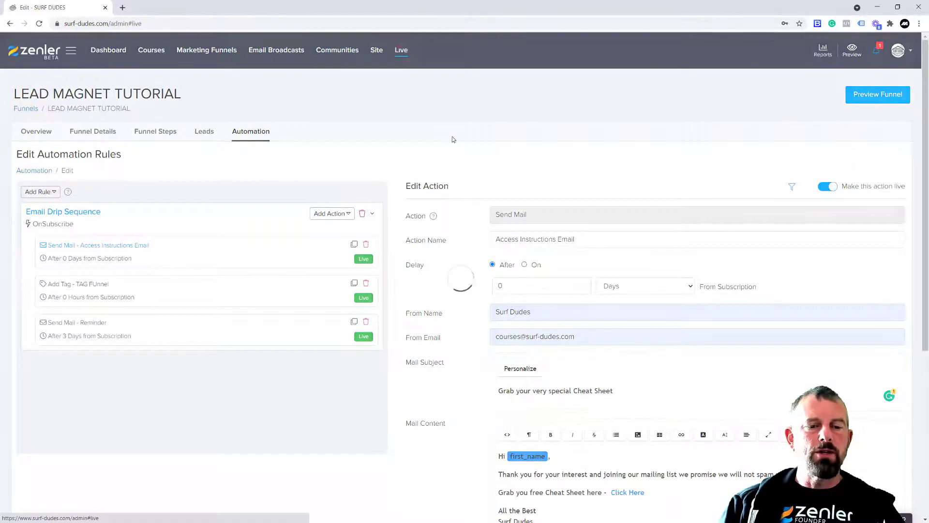
click(451, 279)
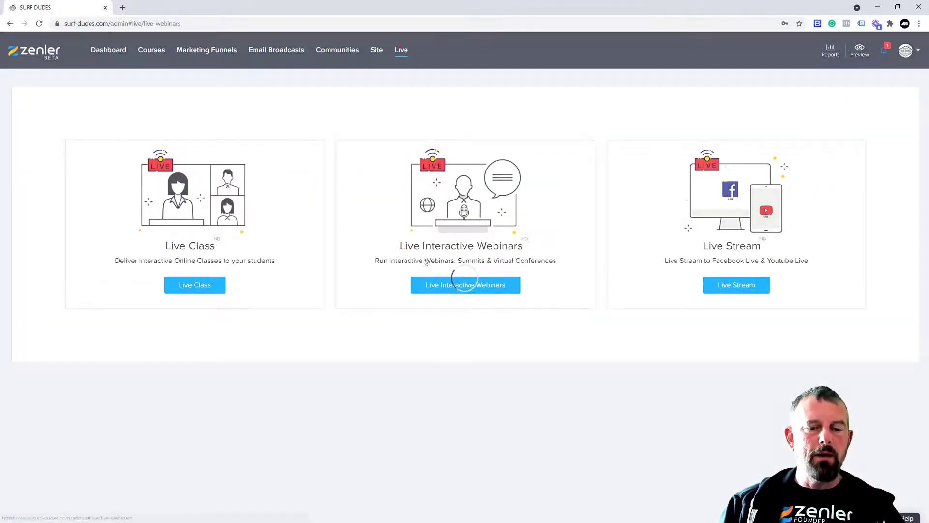
click(246, 223)
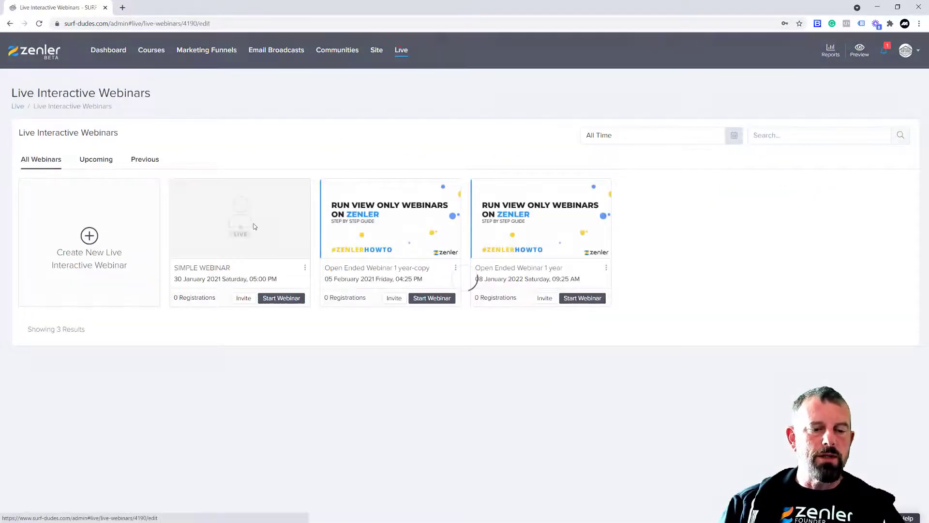
click(148, 146)
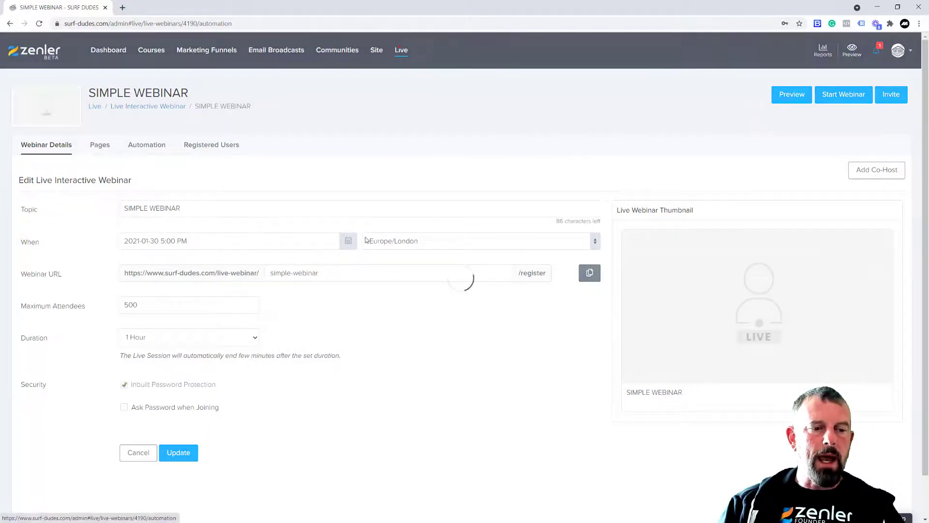
click(92, 304)
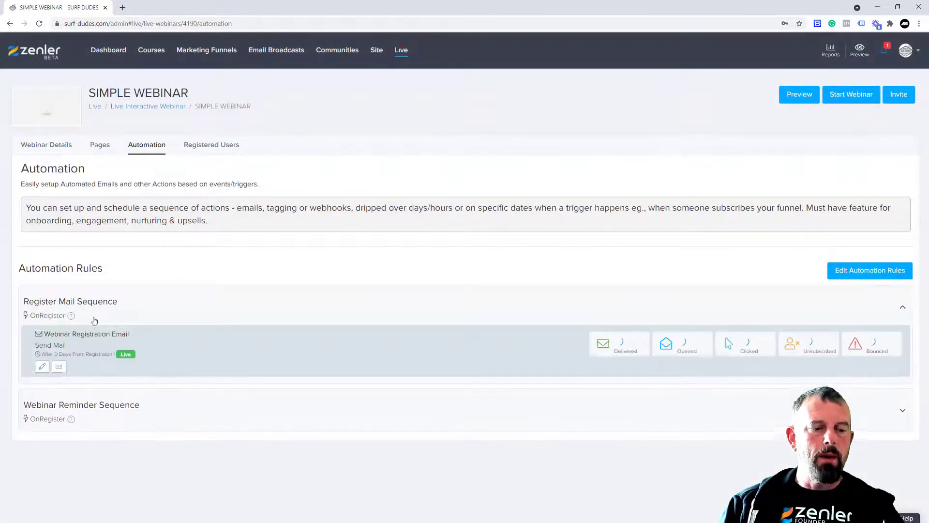
click(42, 366)
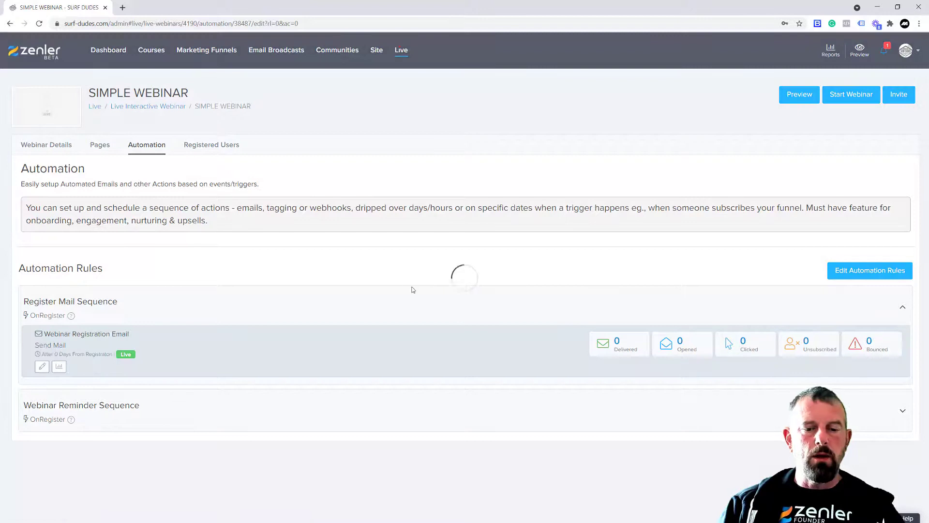
Set its sender to the courses address and Surf Dudes, then review the subject line
click(421, 350)
text(cou)
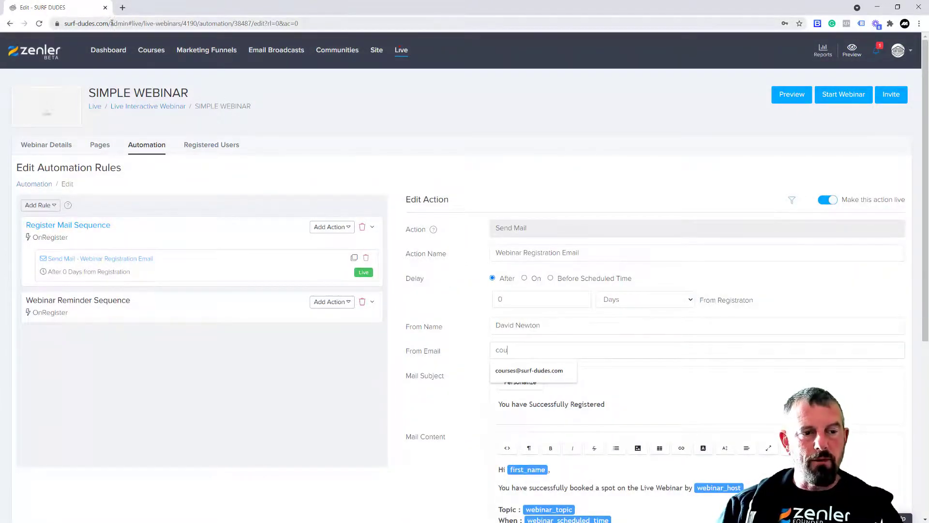
click(522, 371)
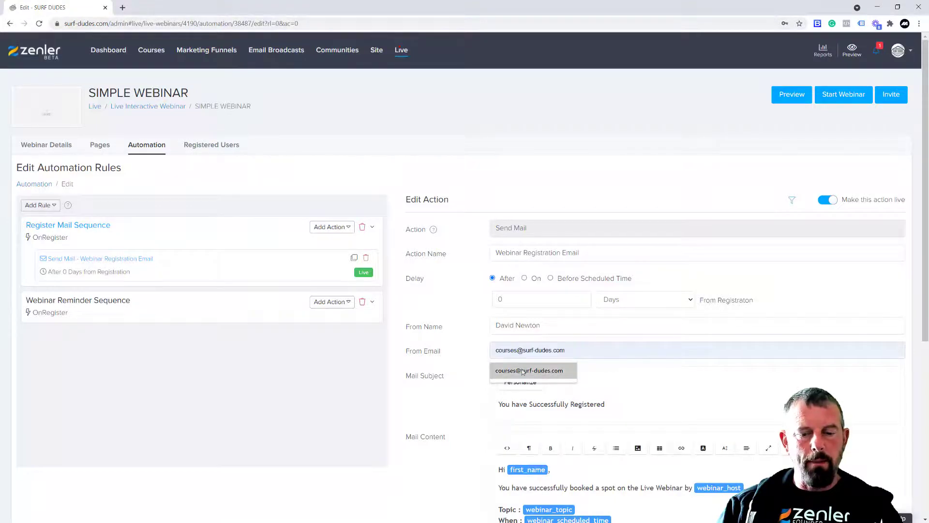
click(445, 329)
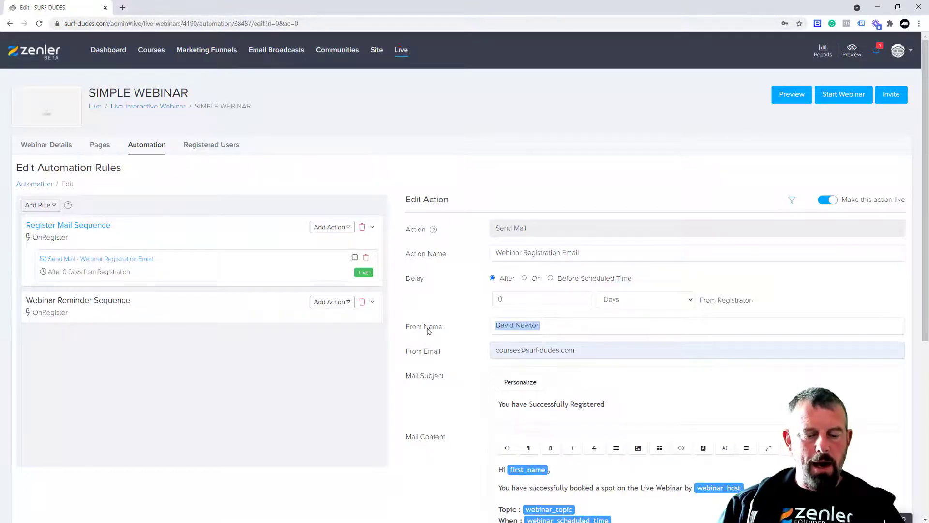
text(SURF)
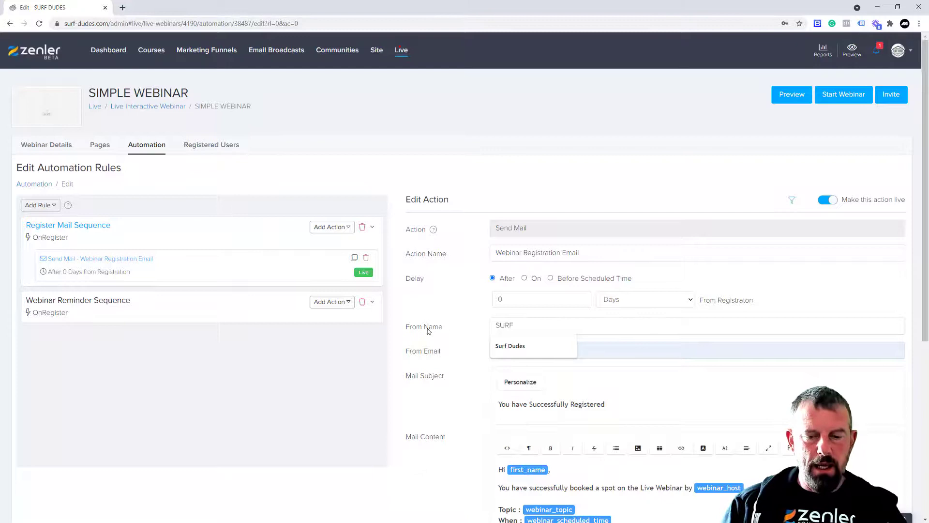
click(512, 348)
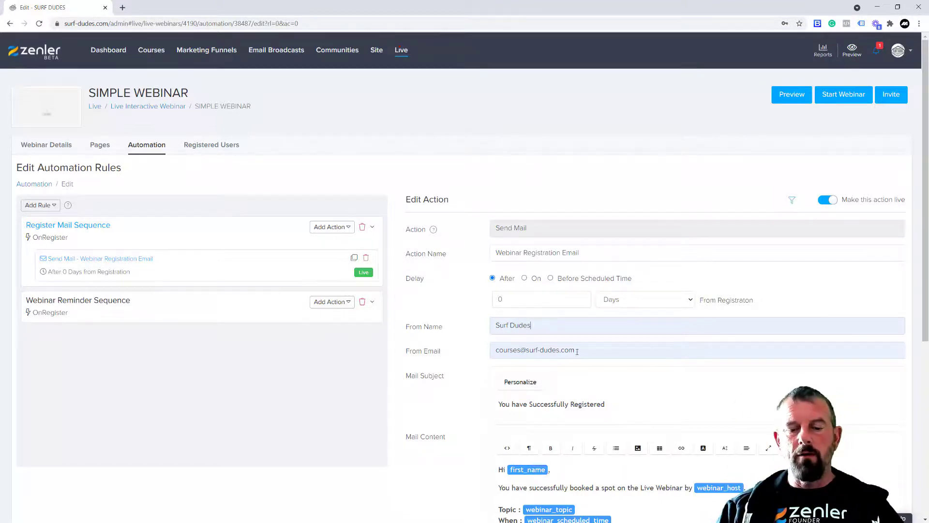
key(Tab)
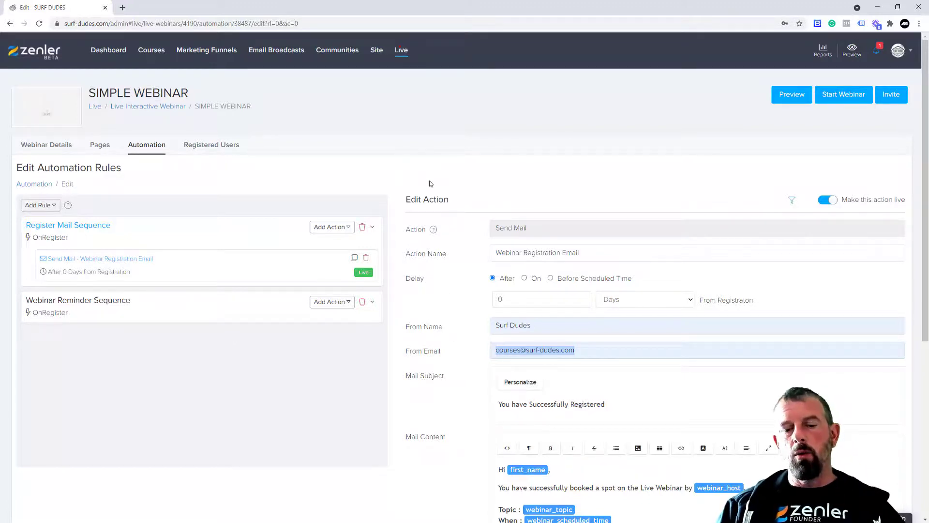
drag(541, 404, 606, 405)
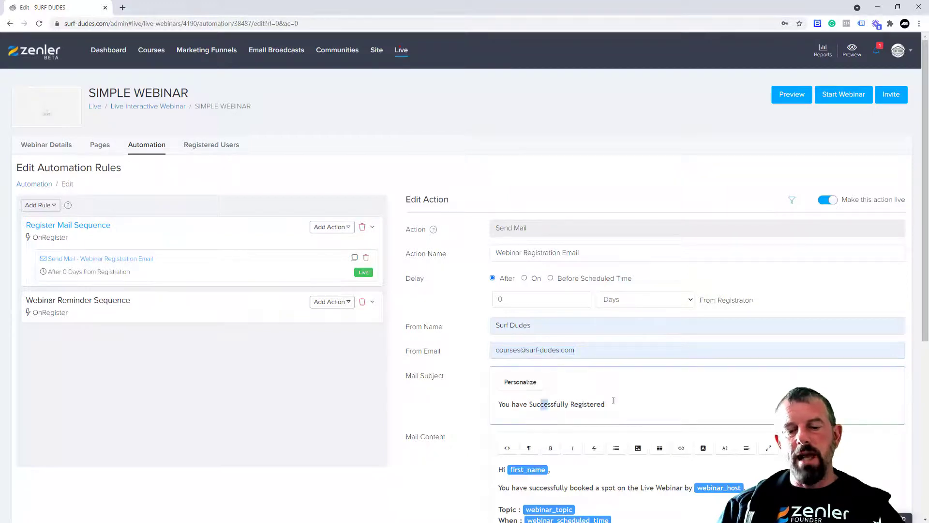
click(429, 399)
drag(510, 406, 606, 405)
click(418, 405)
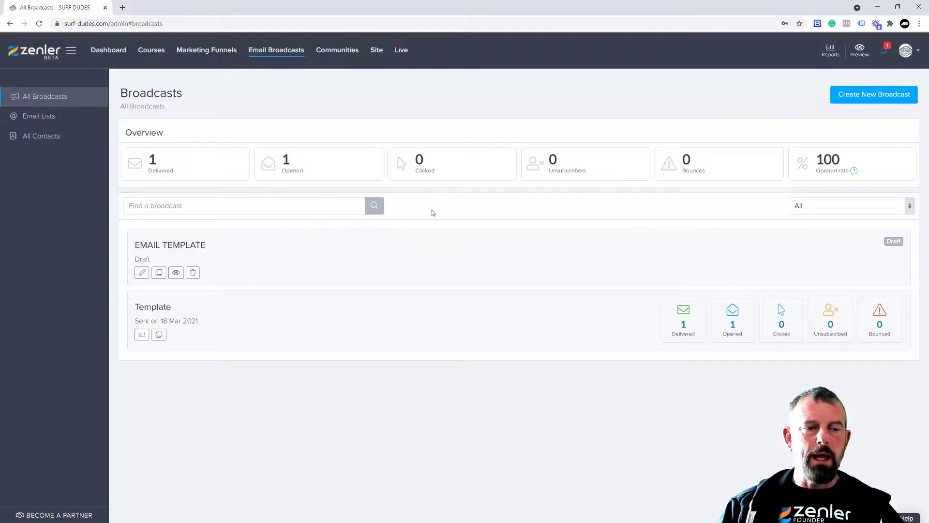
Open My Account's Stats to check the 19 of 100000 mail credits and 100% sender reputation
click(918, 53)
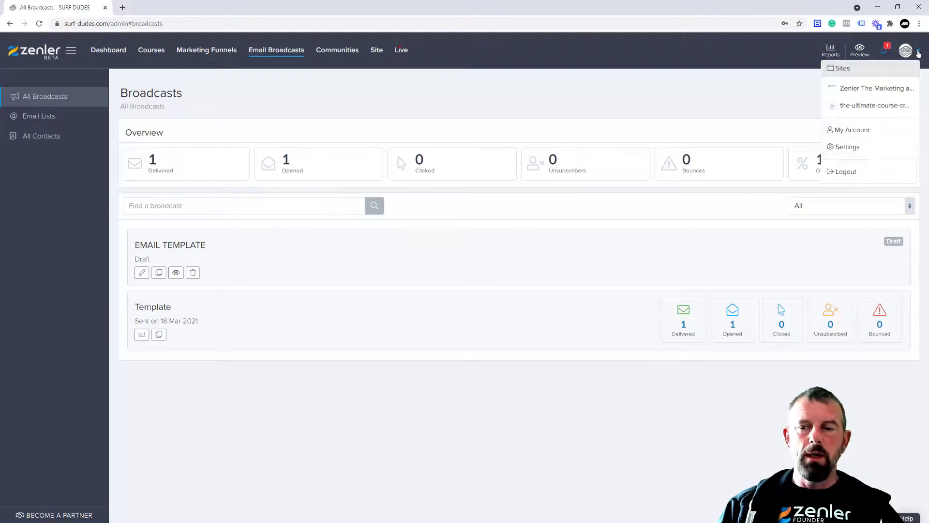
click(859, 134)
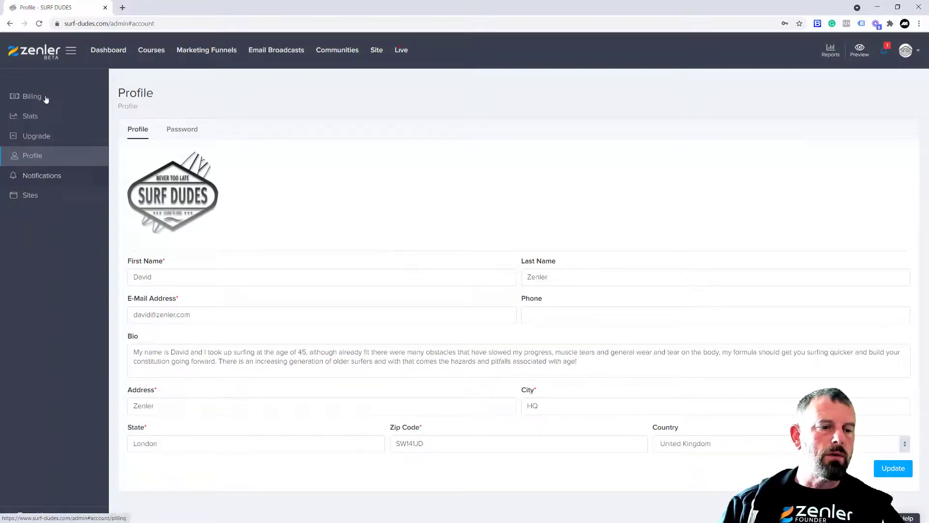
click(36, 117)
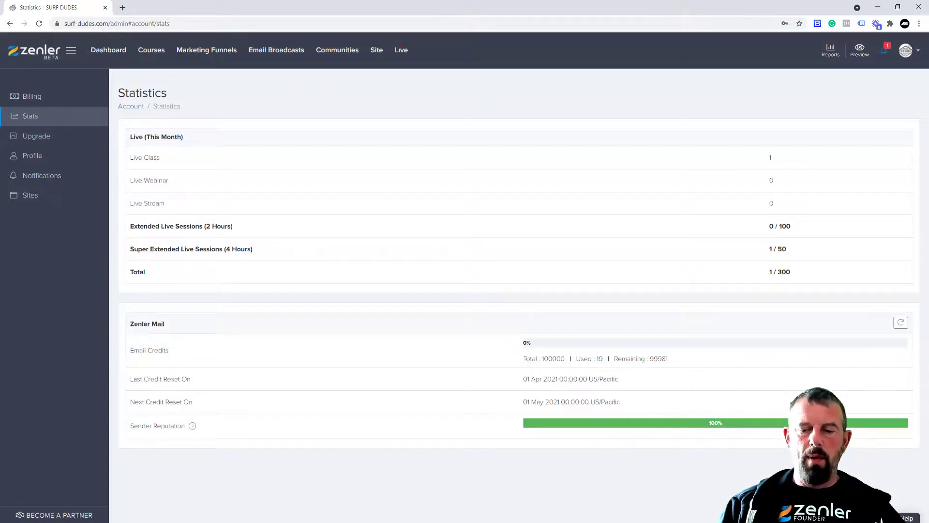
drag(130, 426, 191, 426)
click(265, 434)
mouse_move(193, 427)
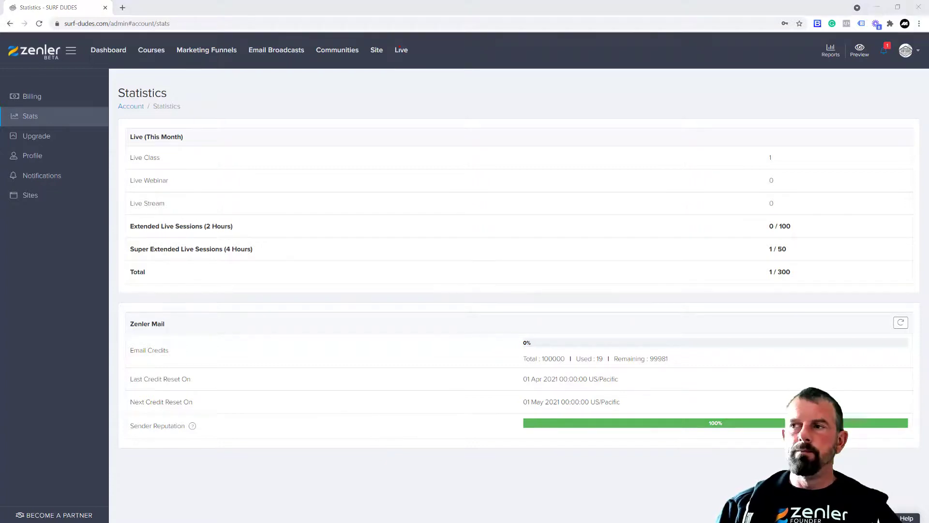
click(374, 52)
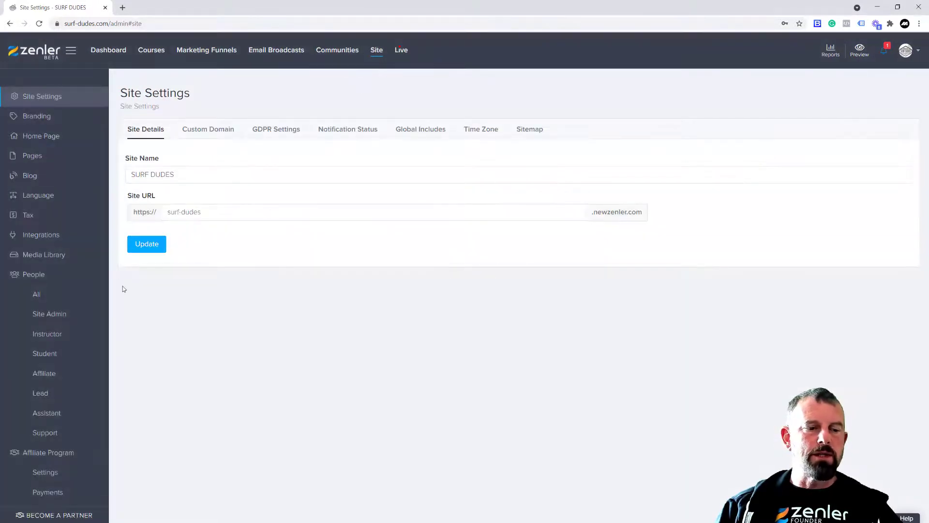
List all site people, showing one Student and one Site Admin, after checking More Fields
click(37, 295)
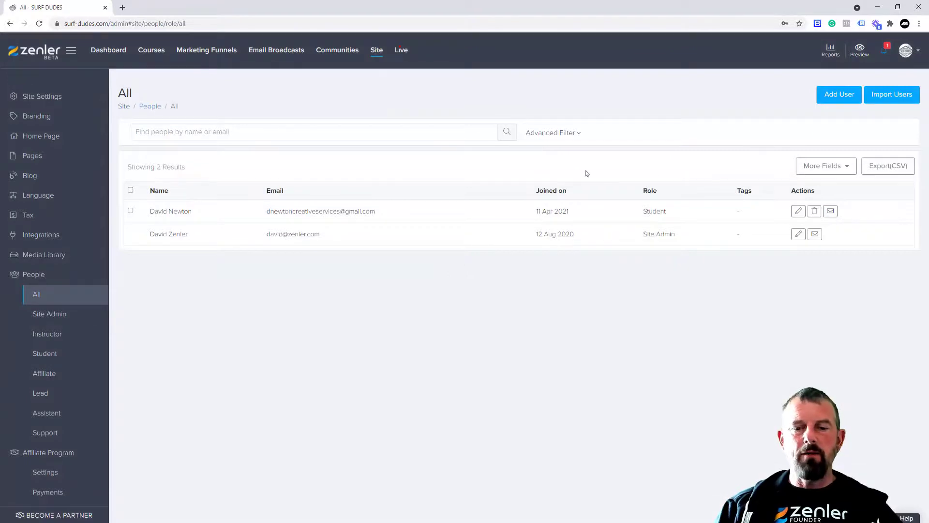
click(846, 170)
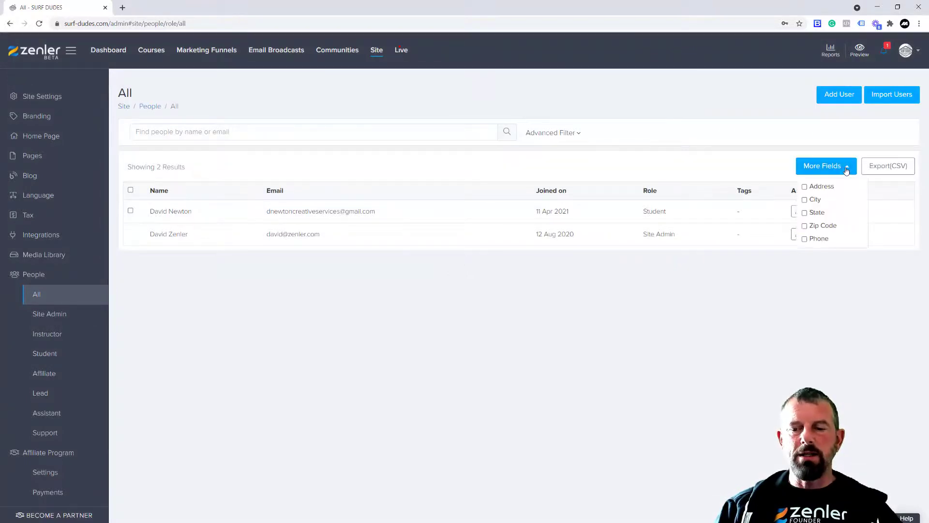
click(619, 168)
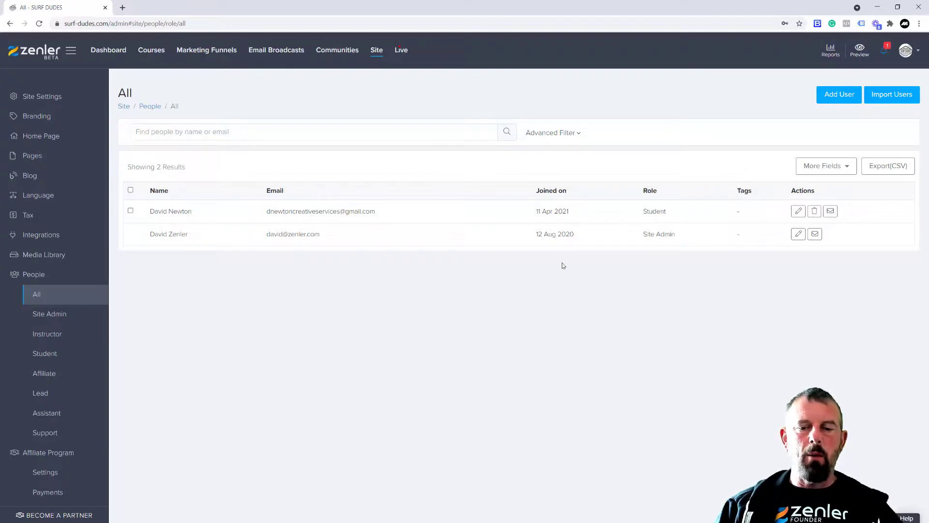
drag(643, 210, 678, 286)
click(649, 327)
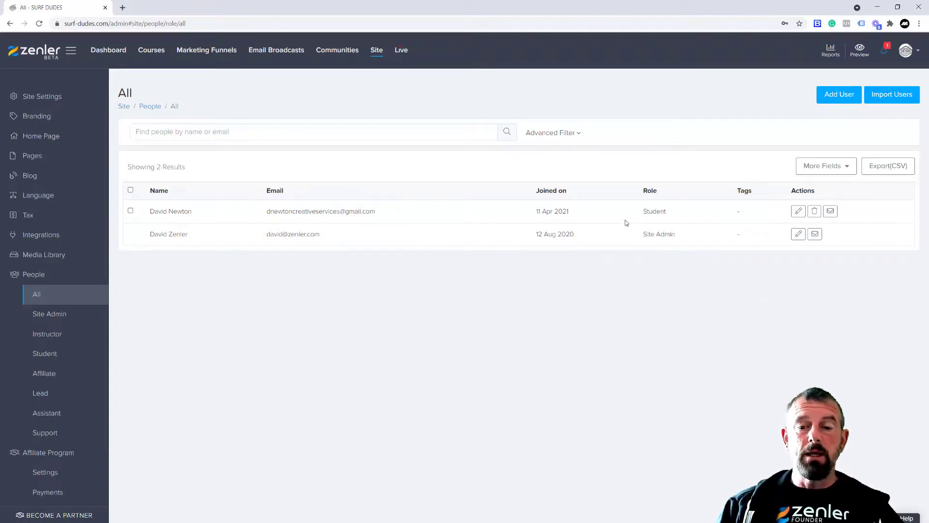
drag(642, 211, 670, 213)
click(651, 298)
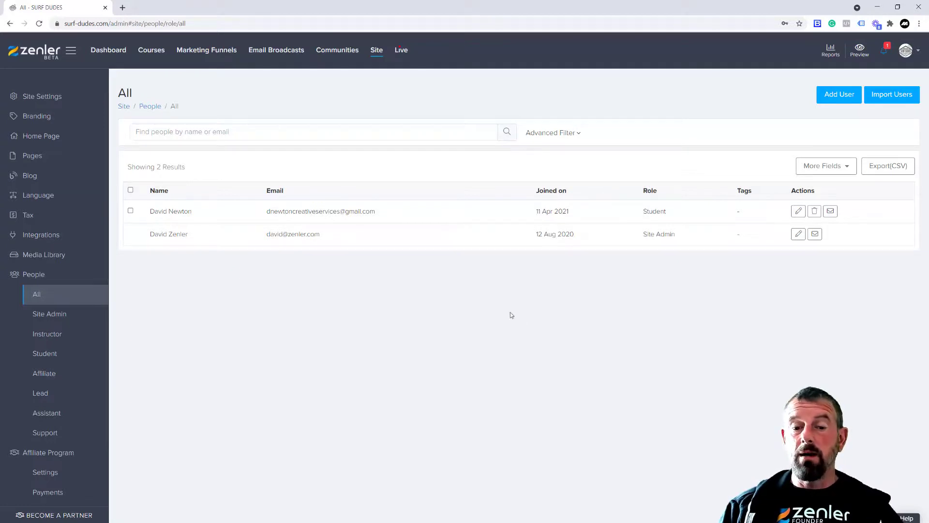
Add an advanced People filter for Email bounced with the Any email action
click(579, 134)
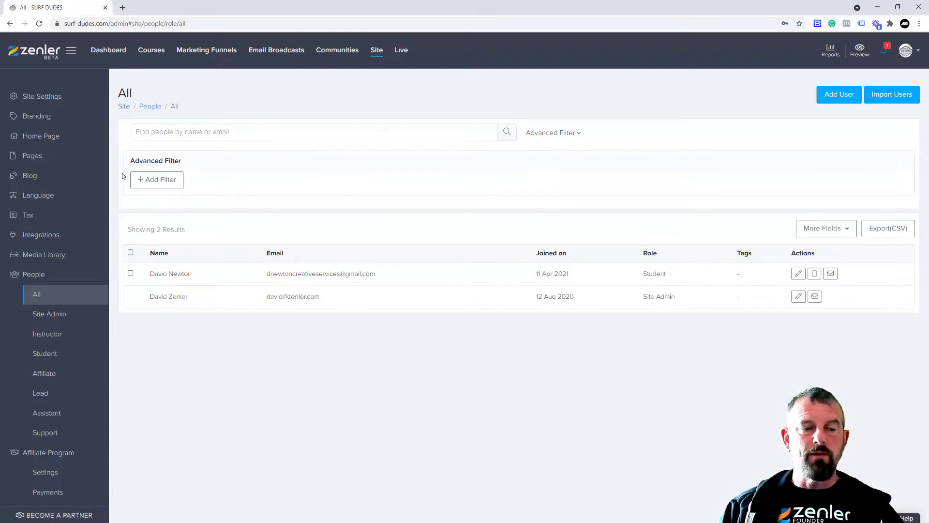
click(158, 182)
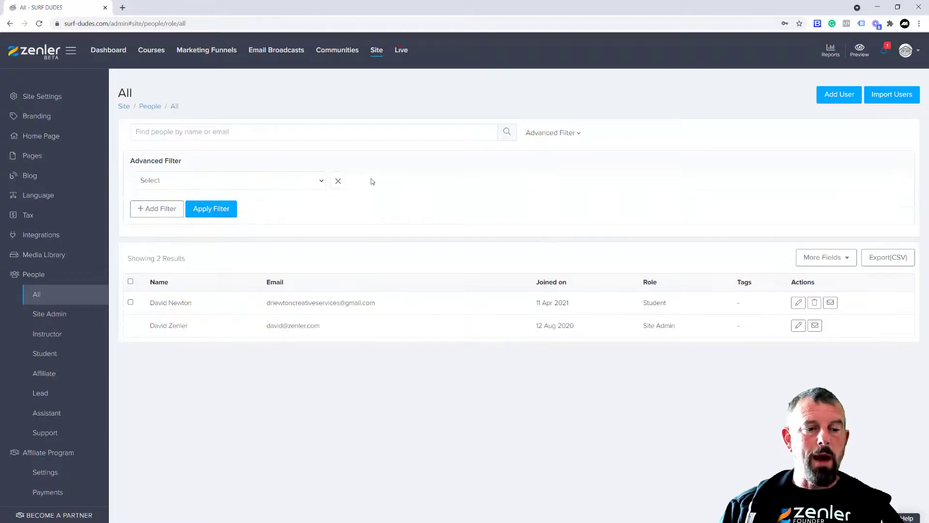
click(323, 184)
drag(323, 244, 315, 326)
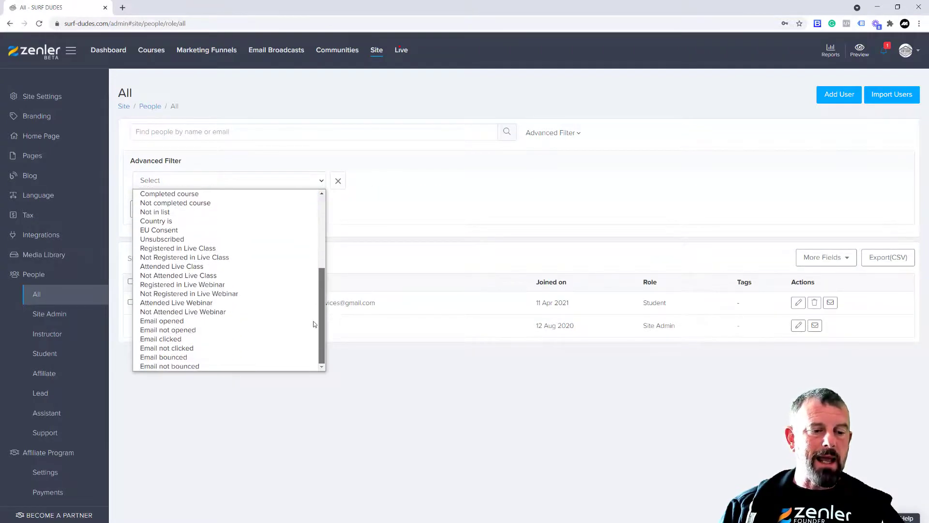
click(164, 357)
click(218, 215)
click(386, 181)
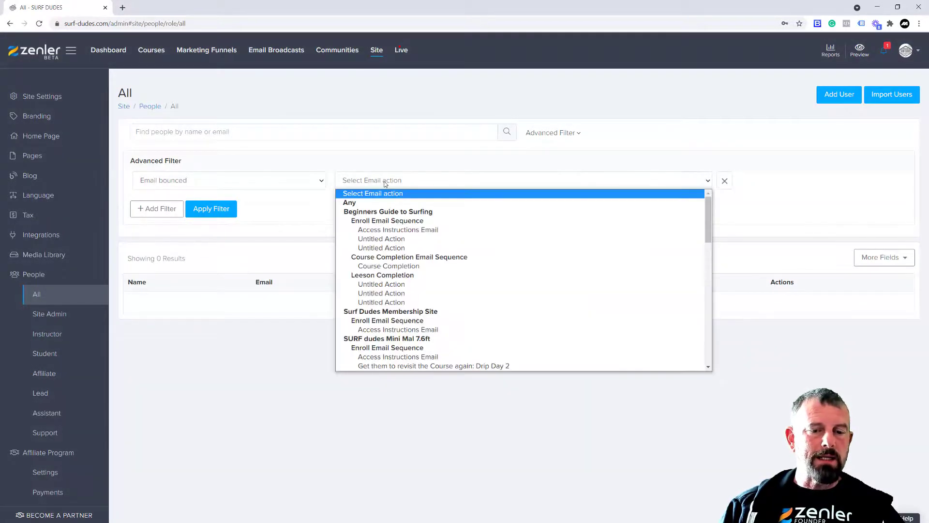
click(353, 205)
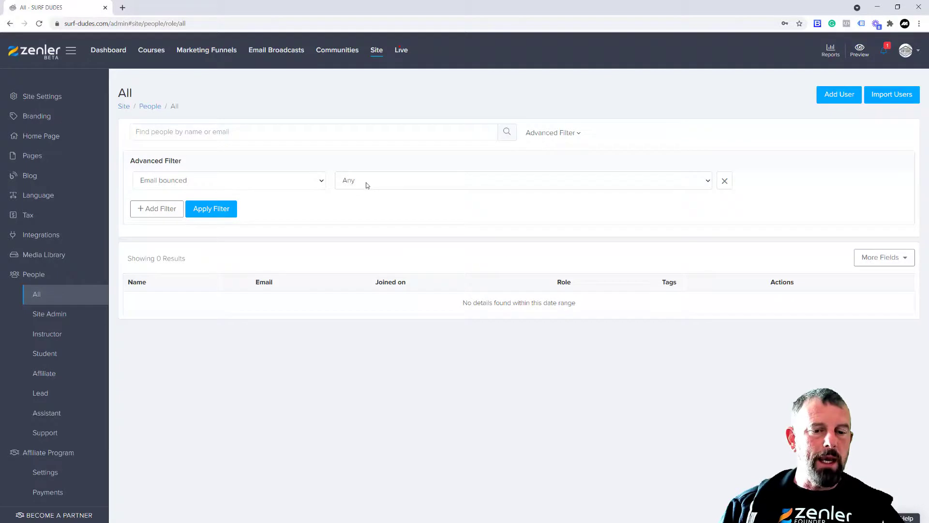
Apply the bounced filter, which finds 0 people, then start a new email broadcast
click(367, 185)
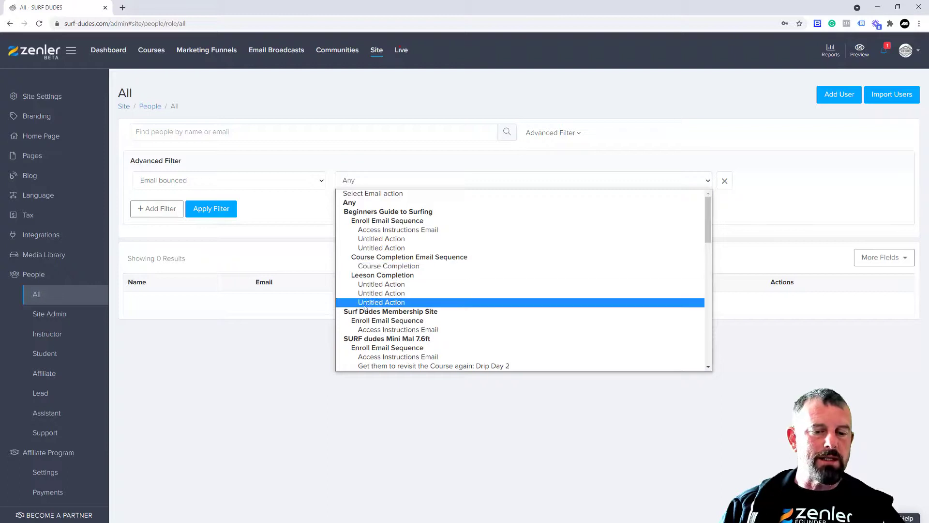
click(358, 182)
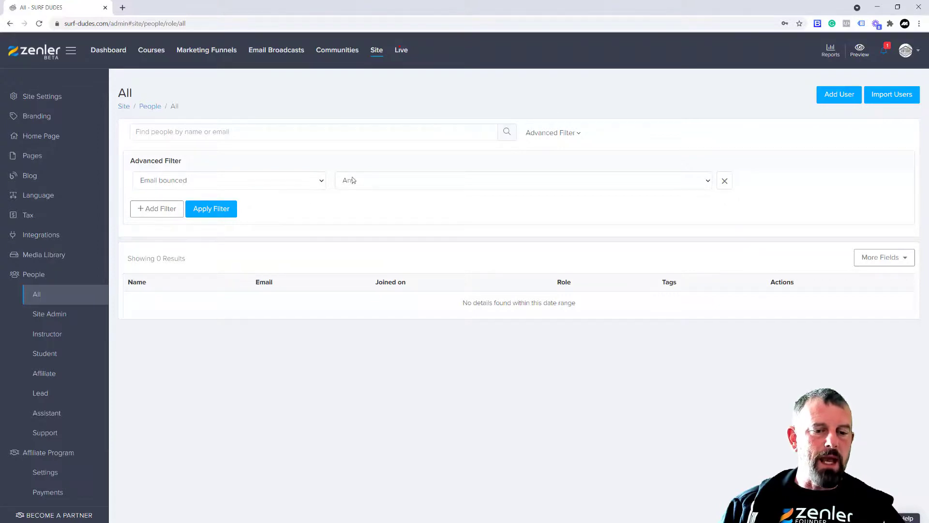
click(216, 213)
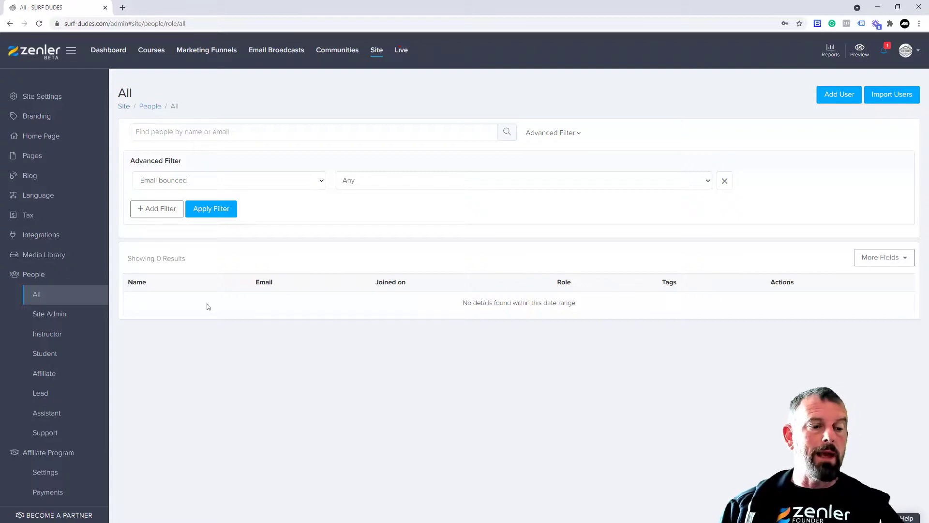
click(264, 55)
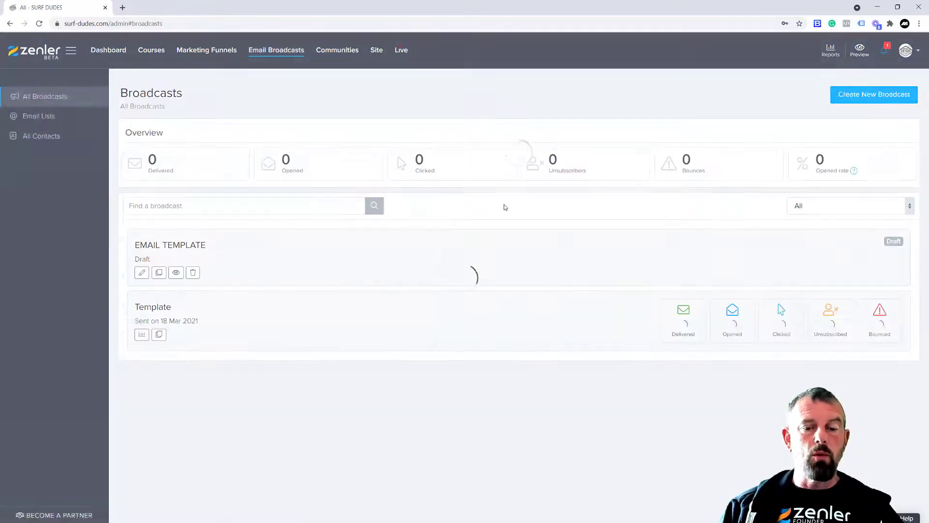
click(846, 97)
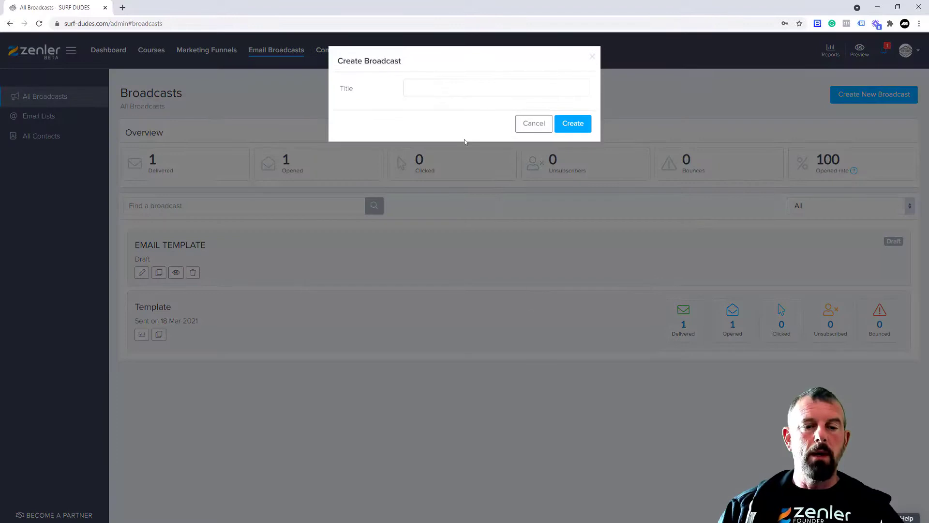
Title the broadcast 'Attend my Live Class on Surfing its free for my special members' and create it
click(438, 90)
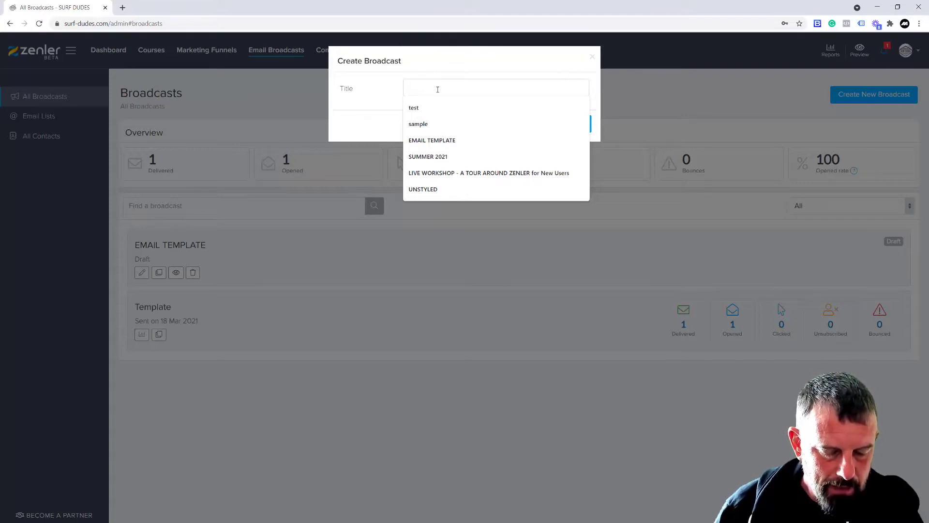
text(Attend)
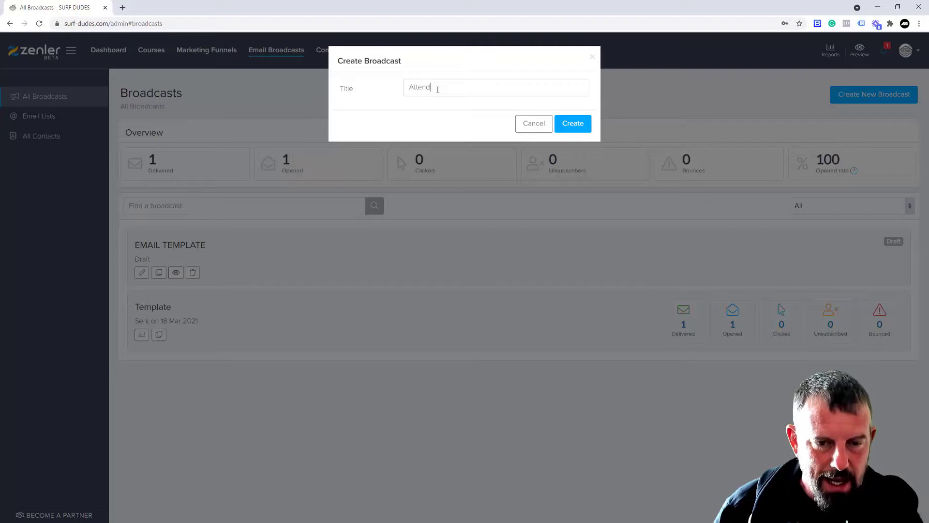
text( my Live Class)
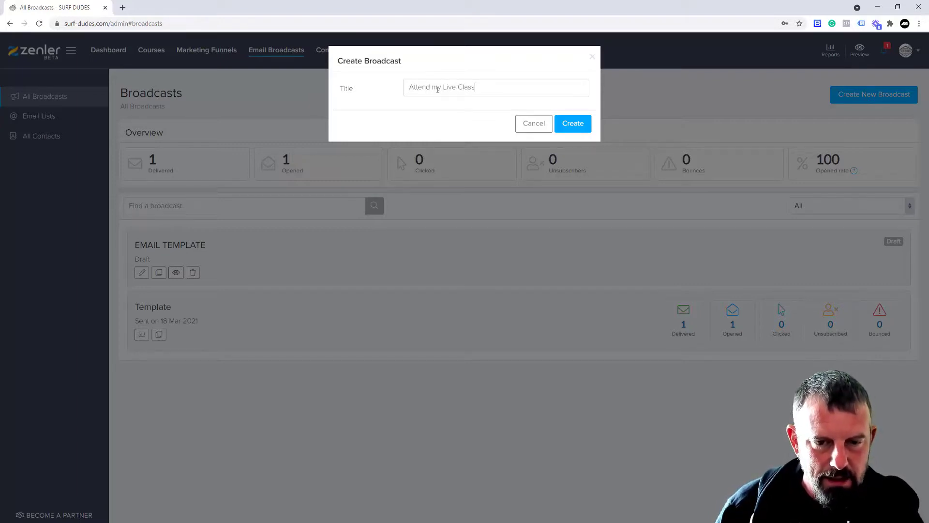
text( on Surf)
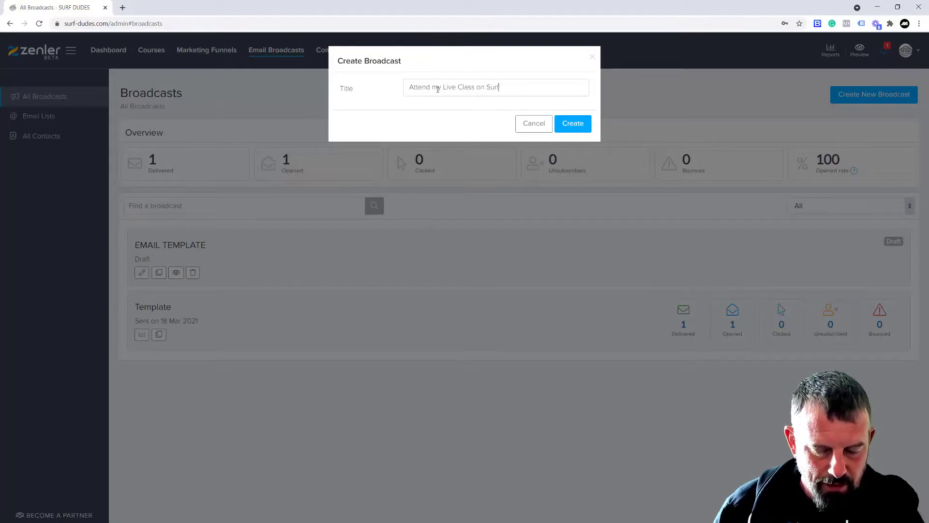
text(ing its)
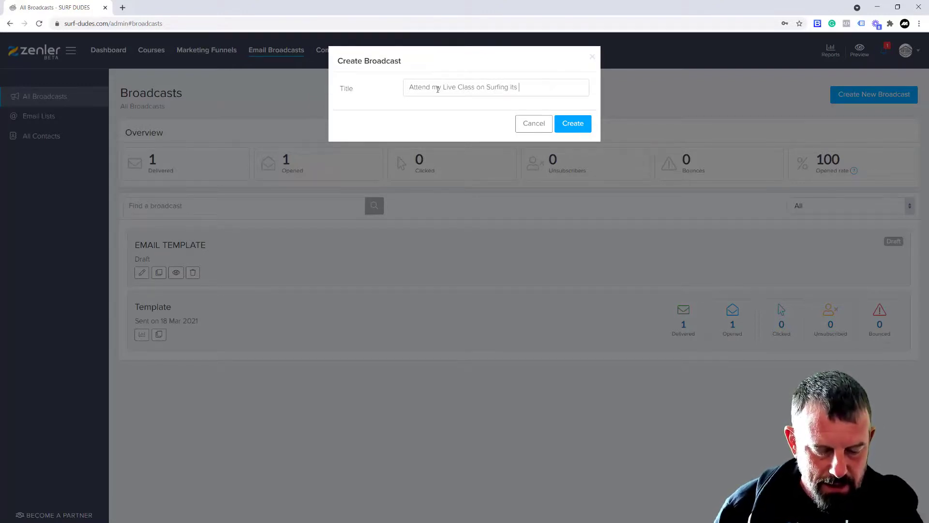
text( free)
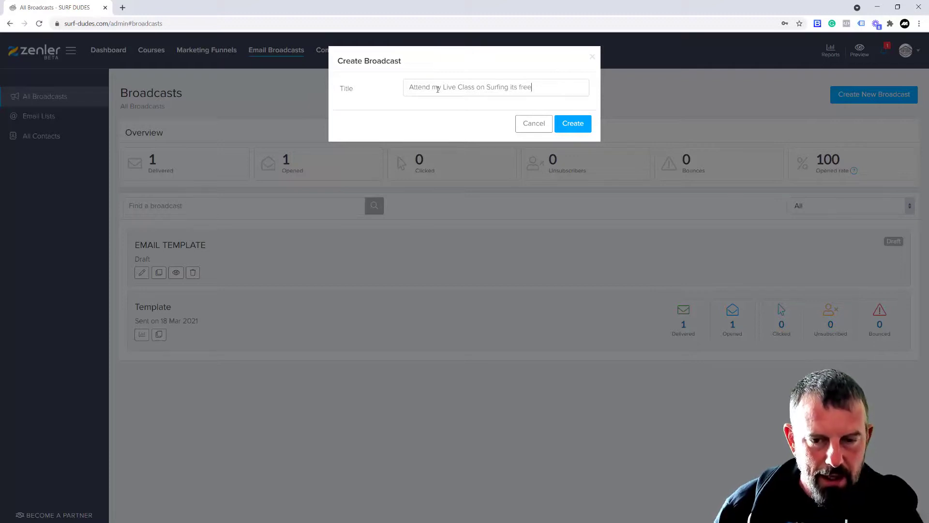
text( for )
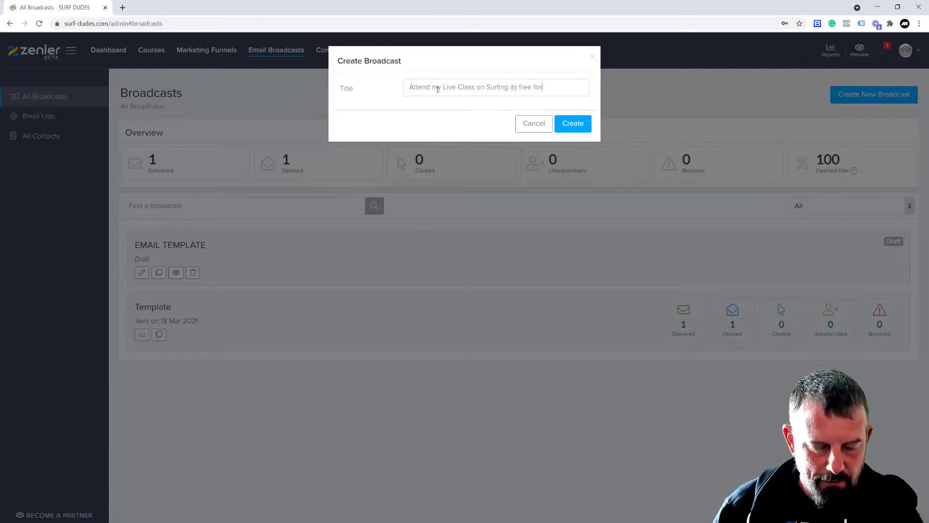
text(my special memb)
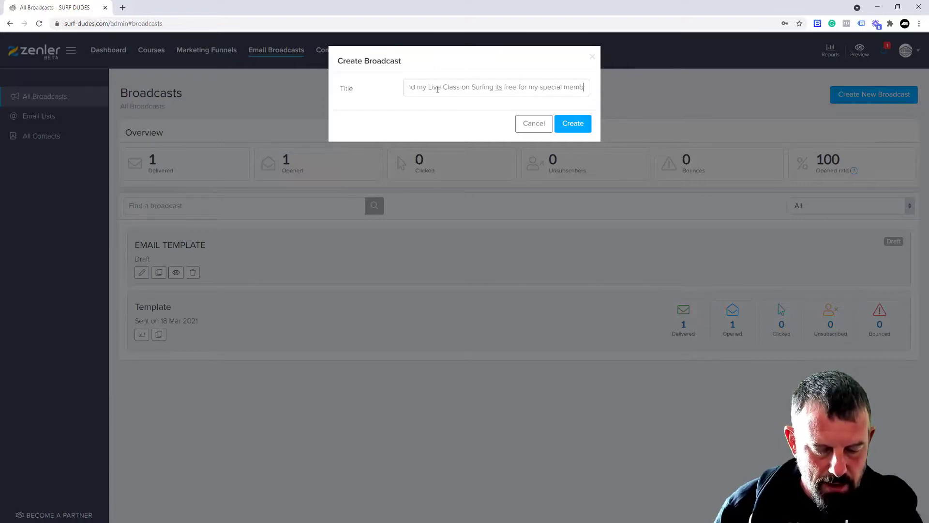
text(ers)
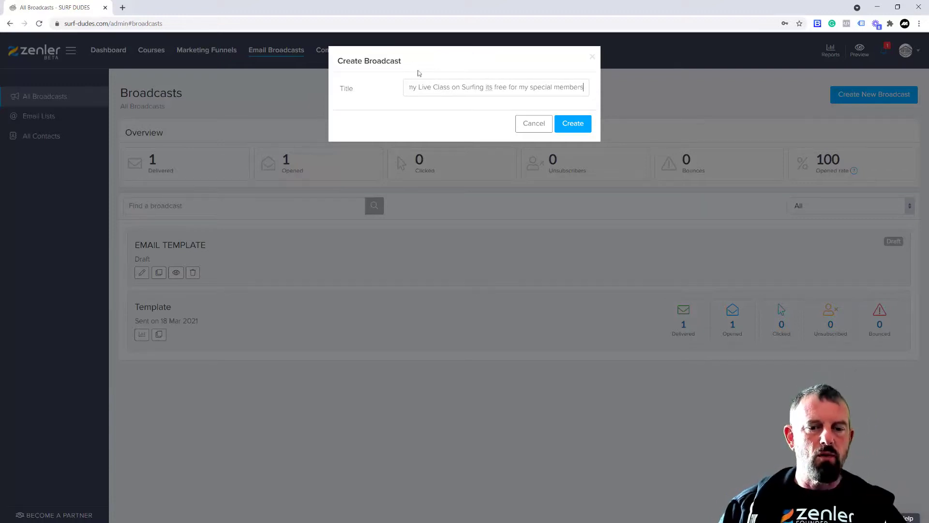
drag(584, 87, 394, 87)
key(ctrl+c)
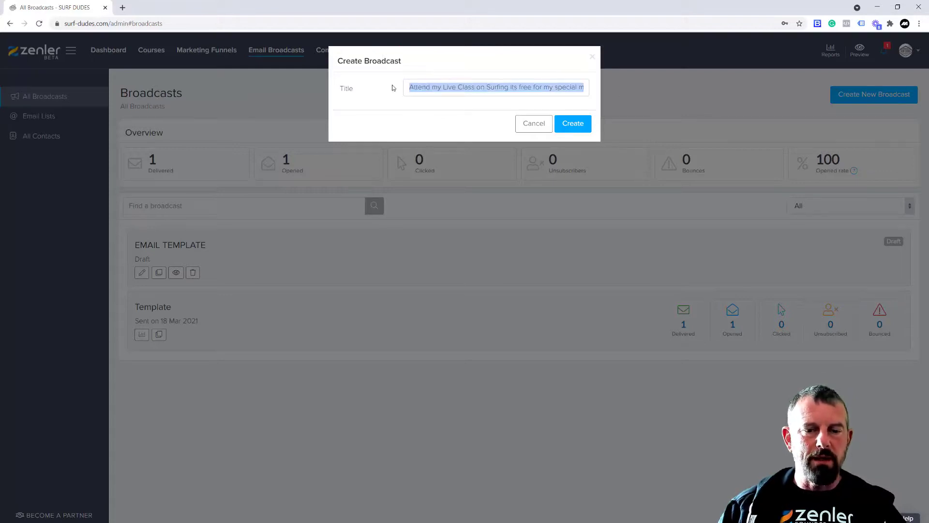
click(563, 124)
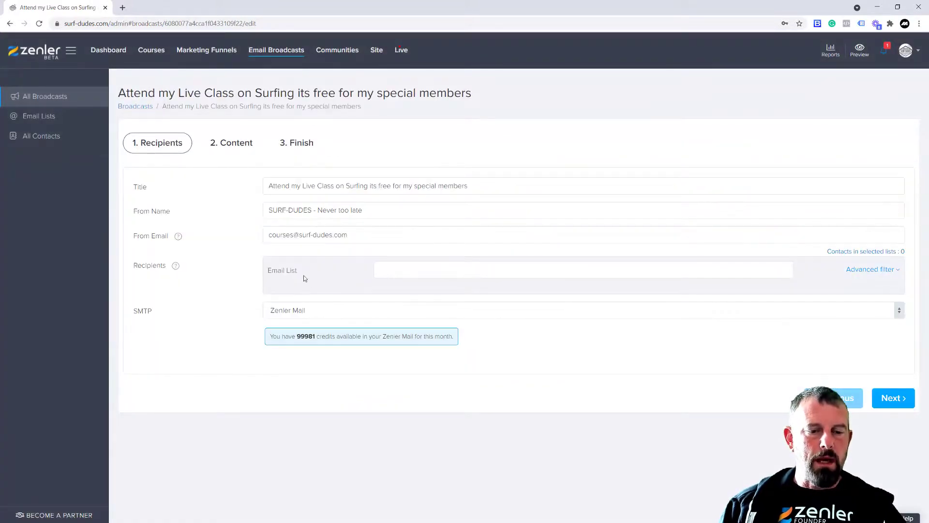
Choose the All contacts list (2 people), review the sender fields, and continue to Content
click(405, 274)
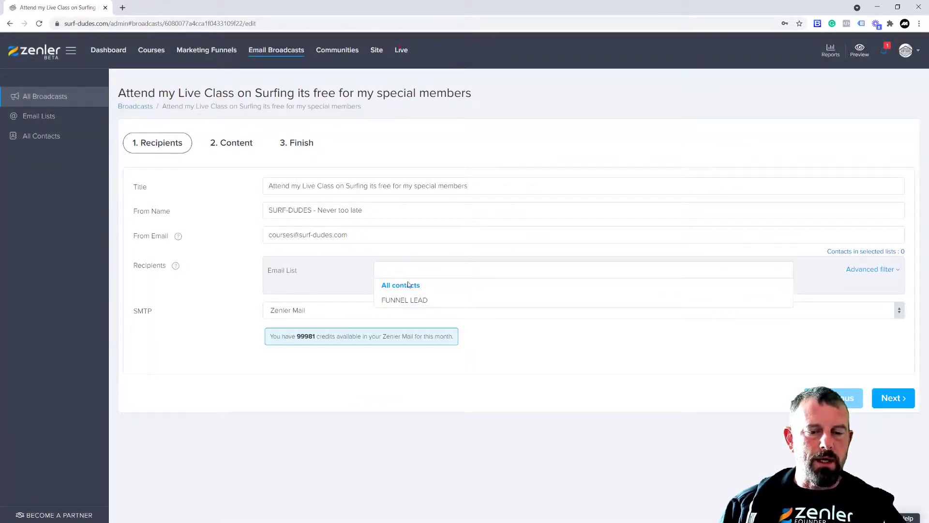
click(403, 284)
click(440, 297)
click(521, 359)
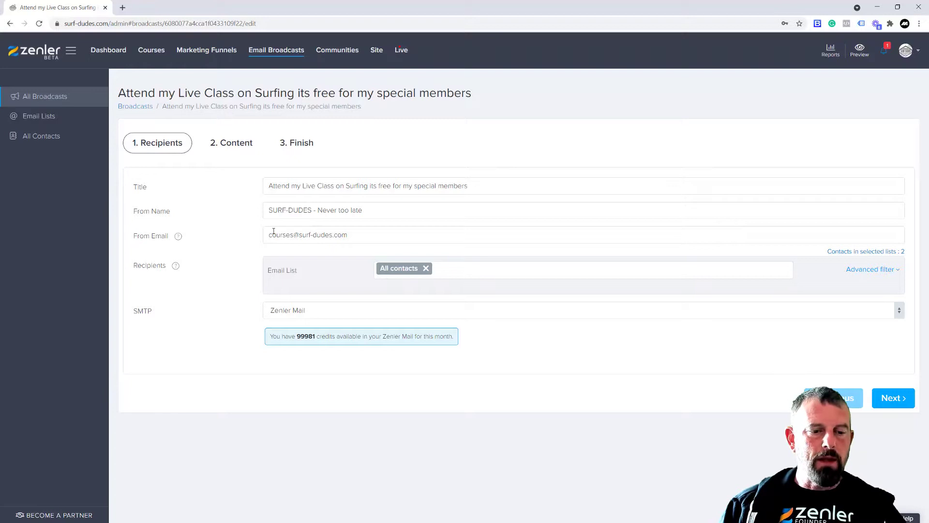
drag(270, 236, 350, 236)
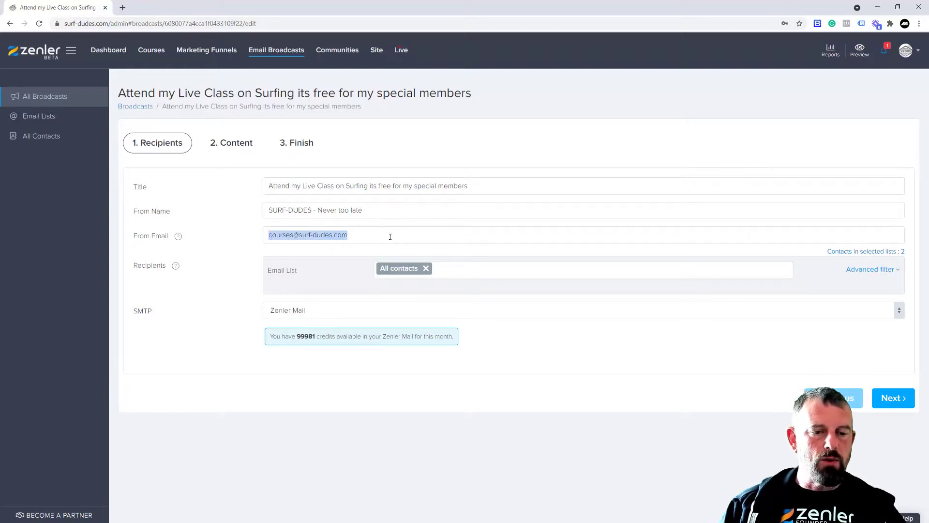
drag(272, 210, 372, 210)
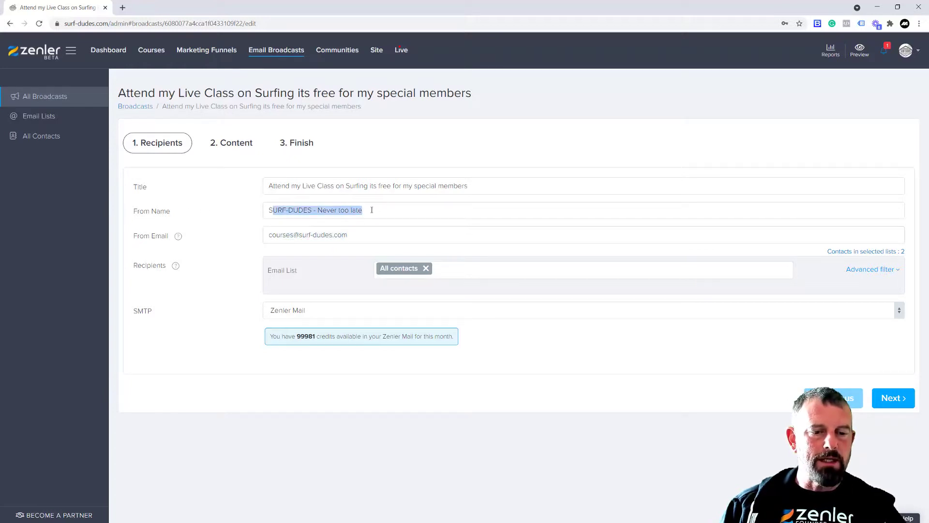
click(893, 398)
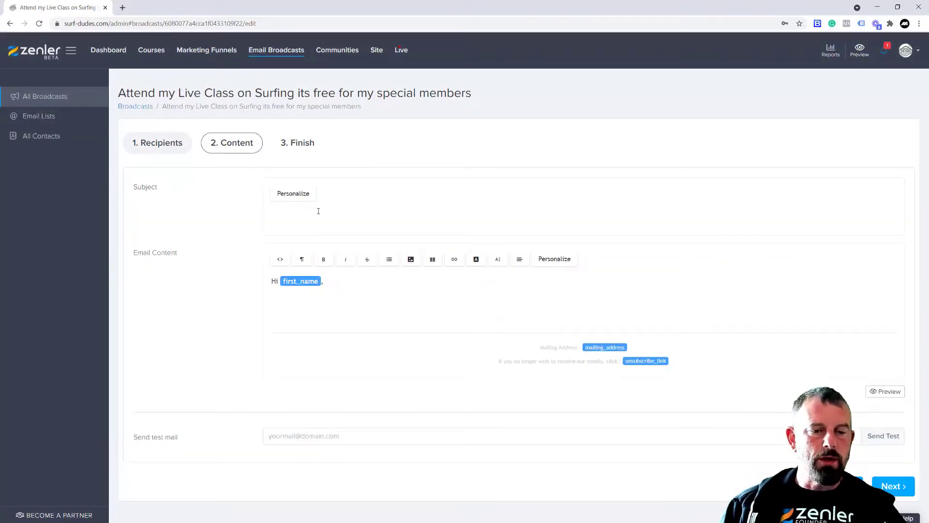
Paste the 'Attend my Live Class on Surfing' title into the broadcast subject line
click(327, 218)
key(ctrl+v)
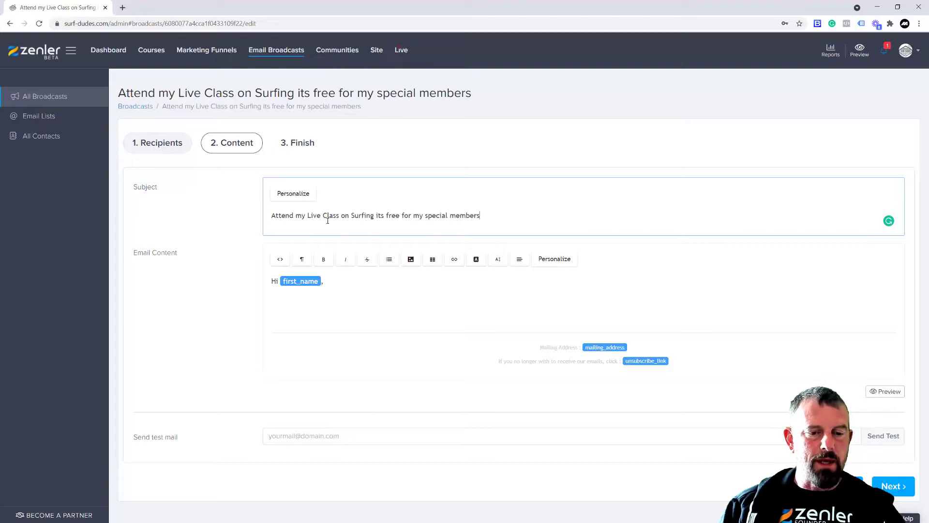
click(293, 196)
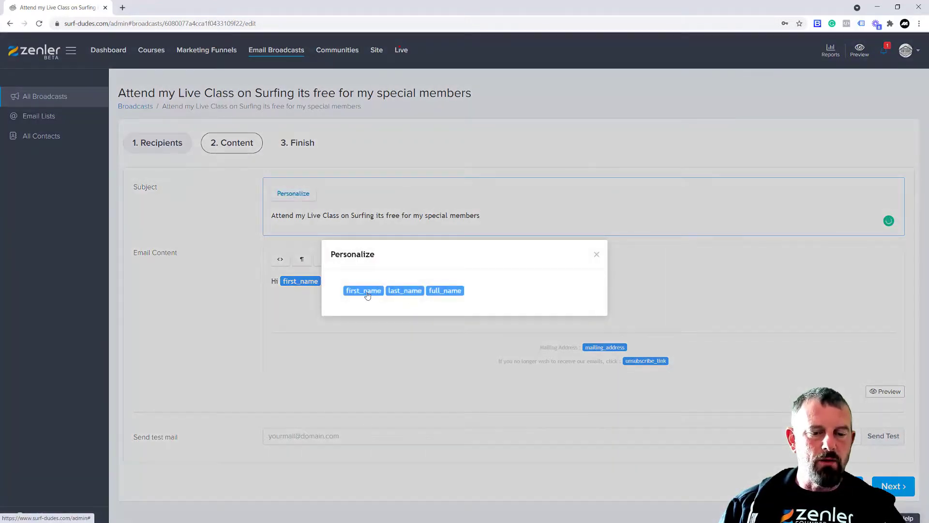
click(368, 291)
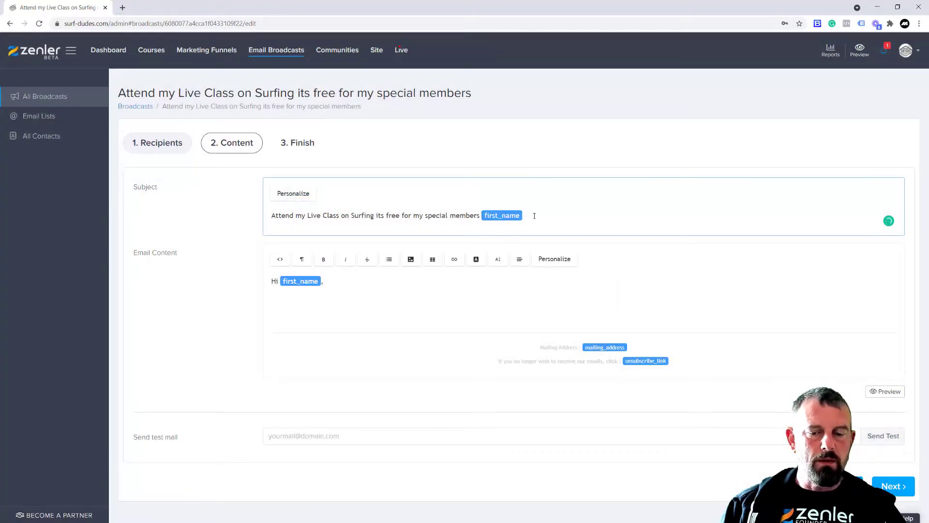
key(BackSpace)
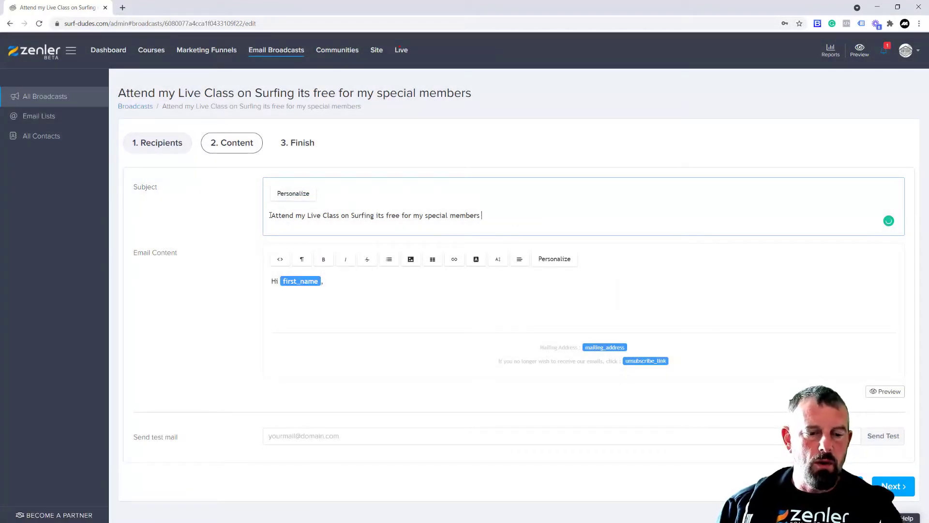
Prefix the subject with 'Dear', a first_name personalization tag and ' - '
text(Dear)
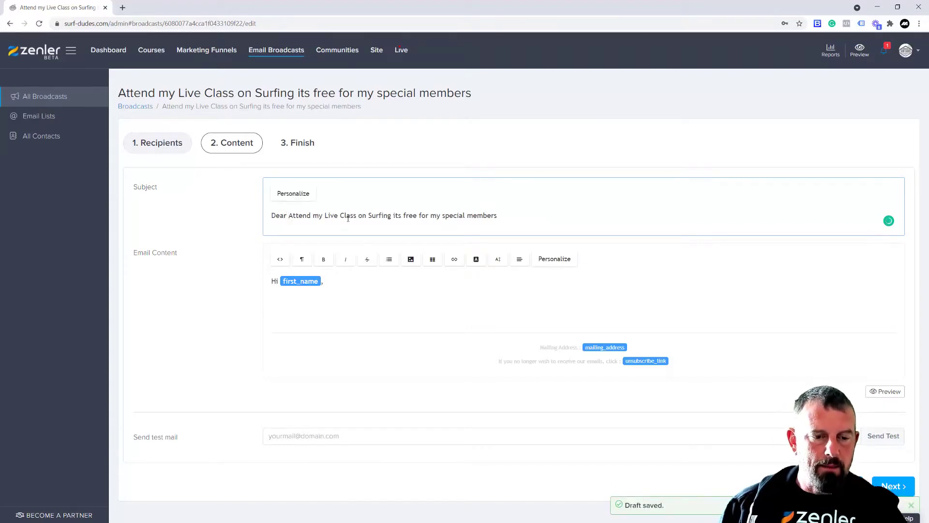
click(293, 194)
click(373, 293)
text(-)
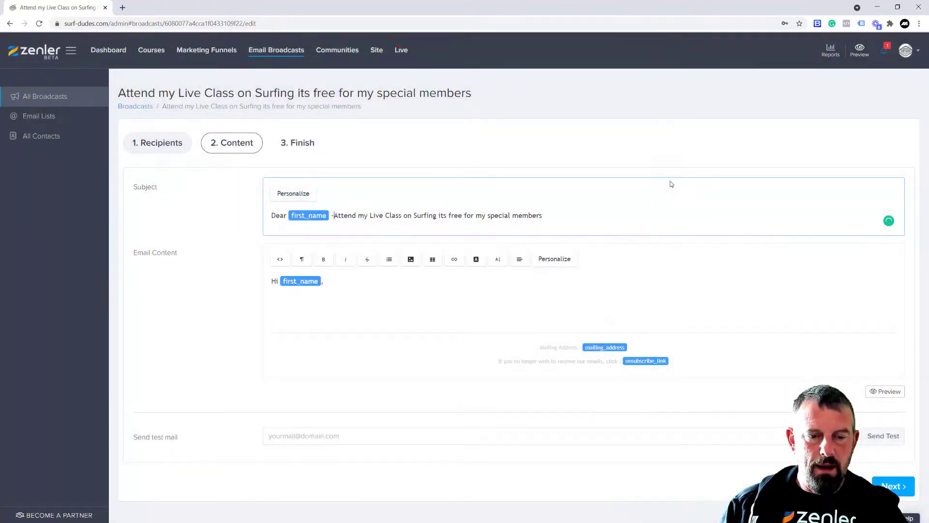
click(367, 285)
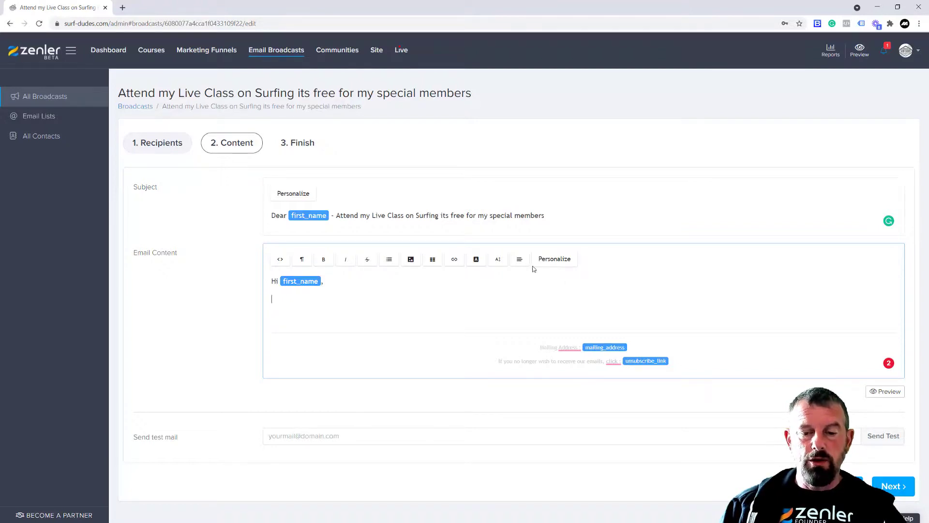
Add a new empty line below the 'Hi first_name,' greeting in the email body
click(549, 261)
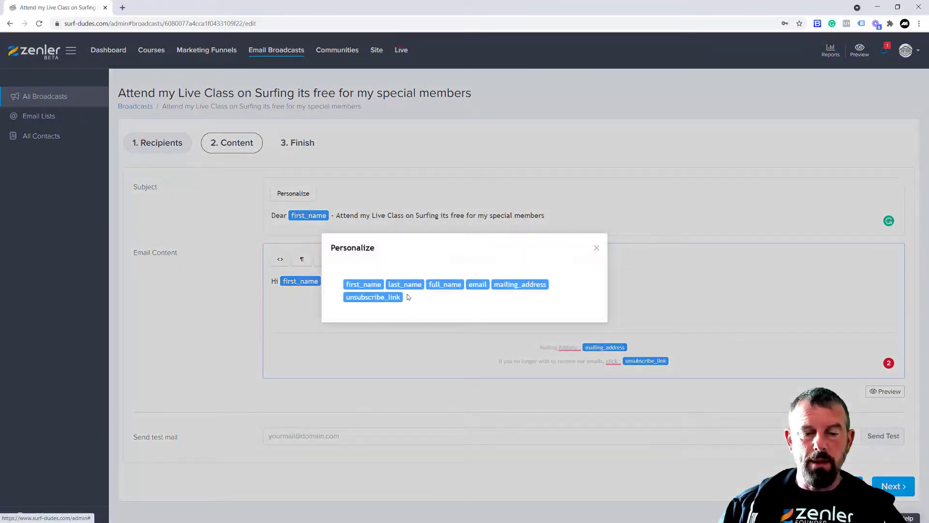
click(597, 248)
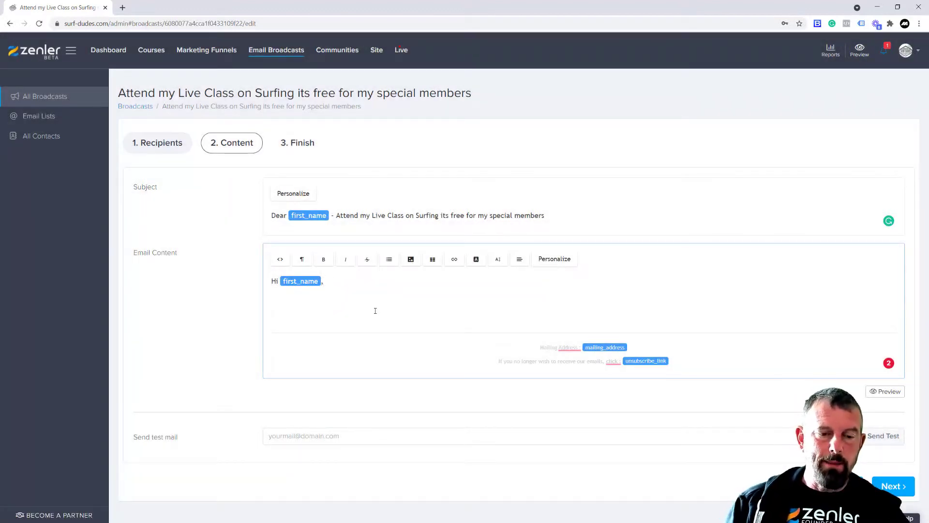
key(Return)
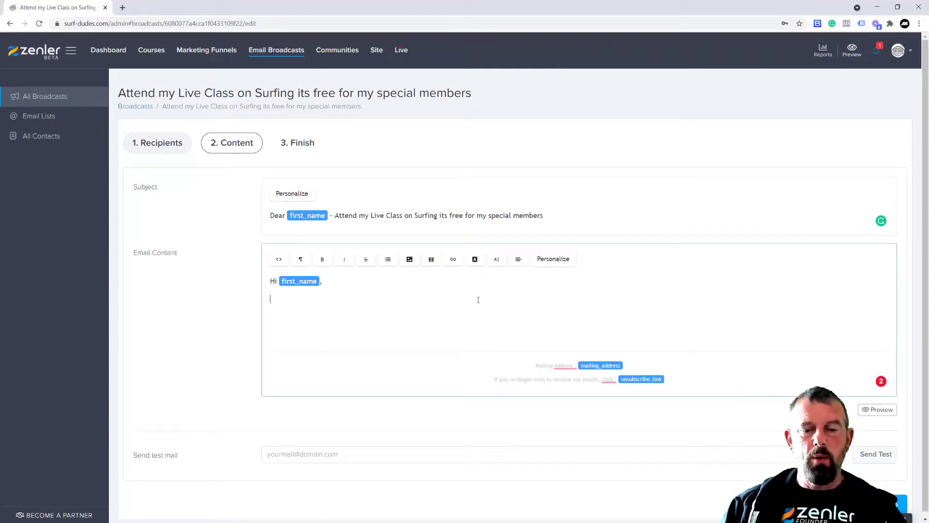
Insert the previously uploaded LIVE WORKSHOP image into the email body
click(410, 260)
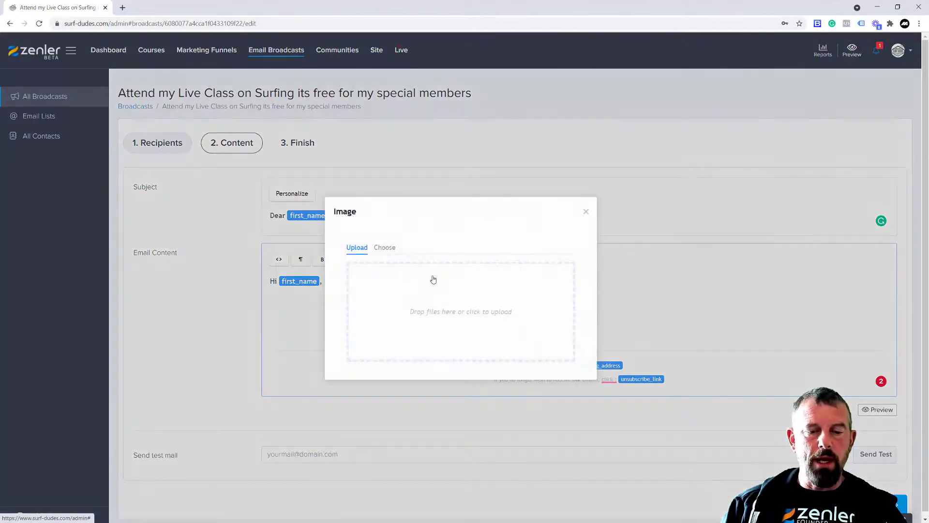
click(387, 248)
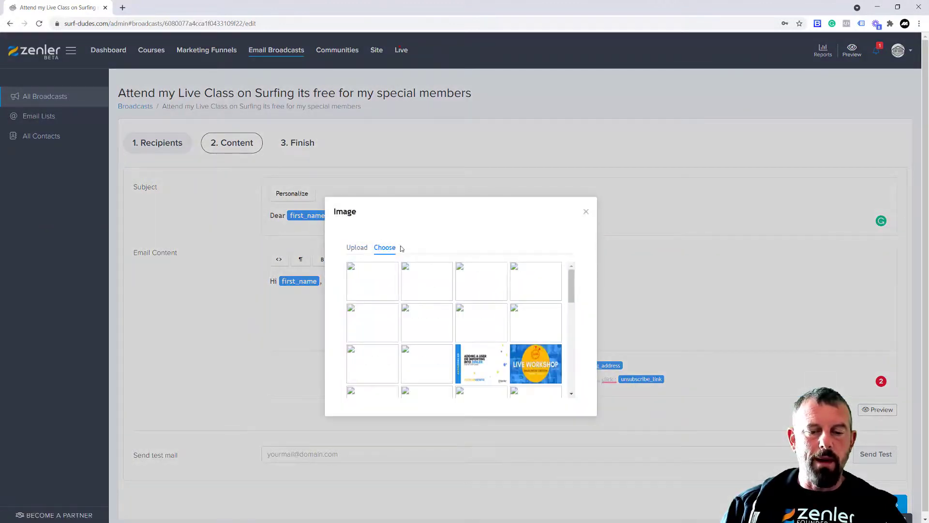
click(585, 211)
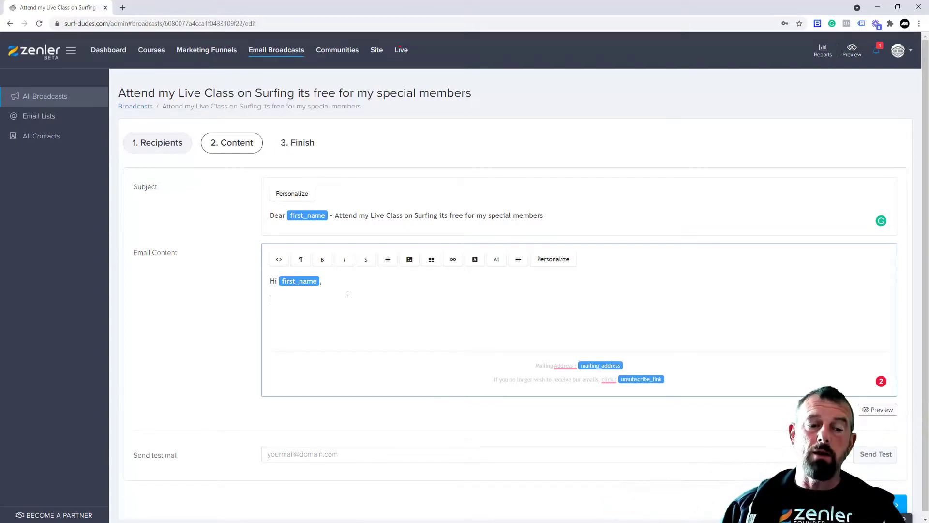
click(409, 259)
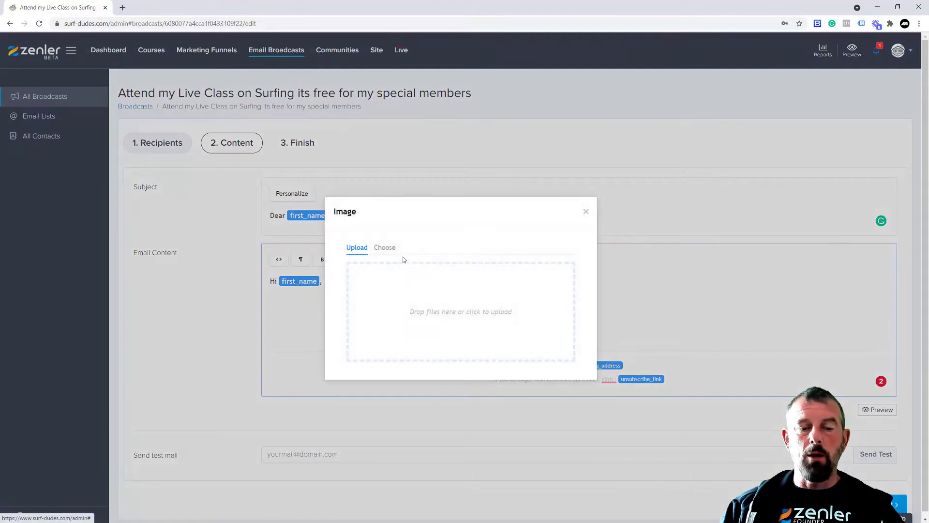
click(387, 248)
scroll(502, 319, down, 2)
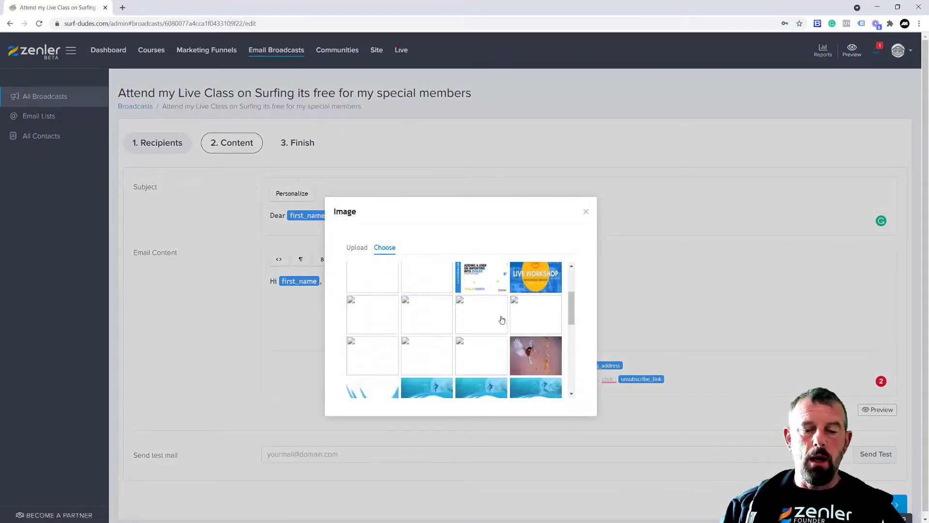
scroll(502, 320, up, 1)
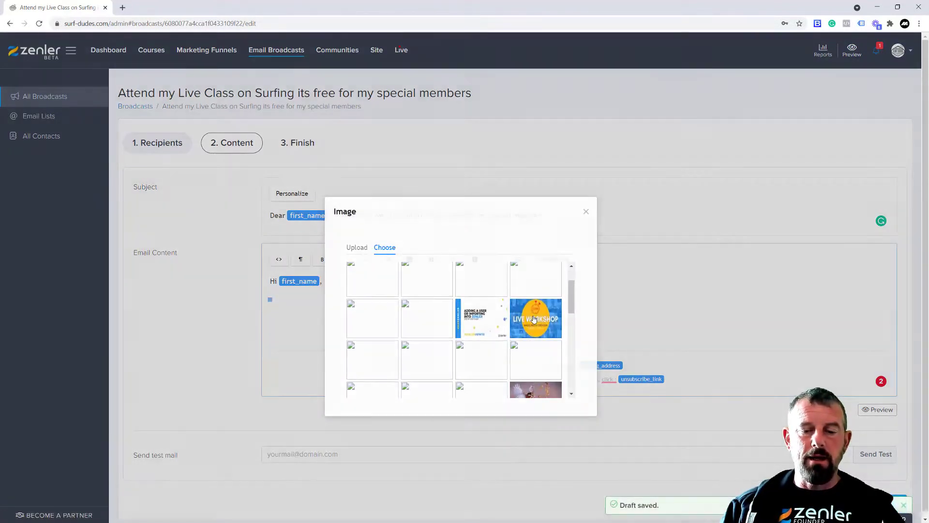
click(532, 320)
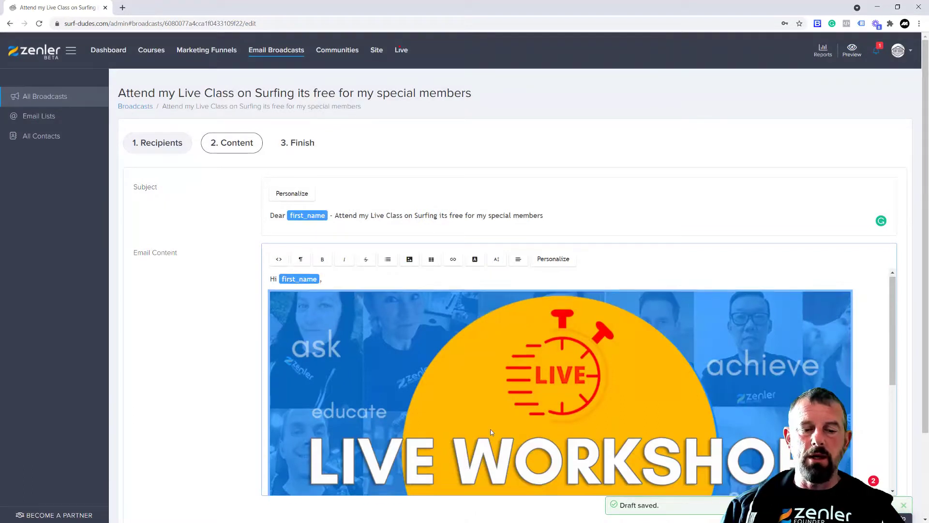
scroll(490, 429, down, 3)
scroll(385, 353, up, 3)
Shrink the LIVE WORKSHOP image to a small thumbnail using its corner handle
click(476, 363)
scroll(677, 387, down, 5)
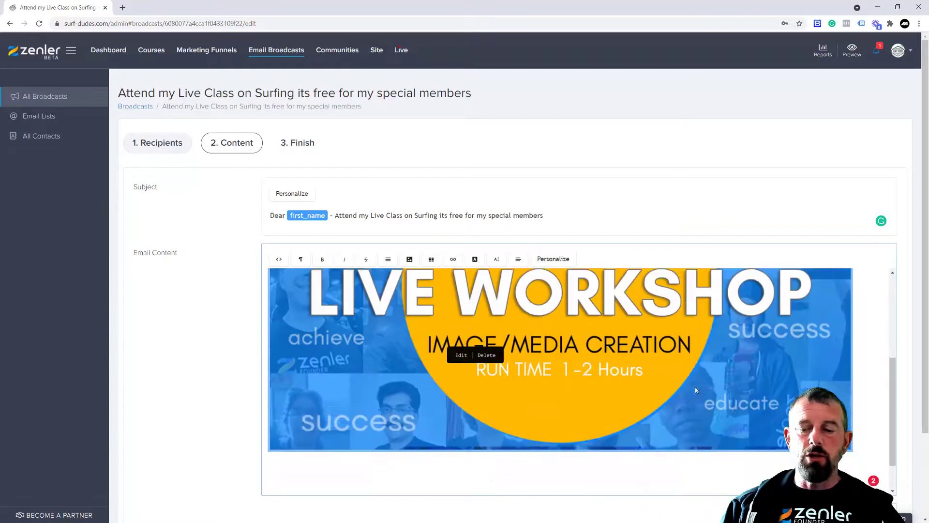
click(794, 349)
drag(852, 405, 418, 377)
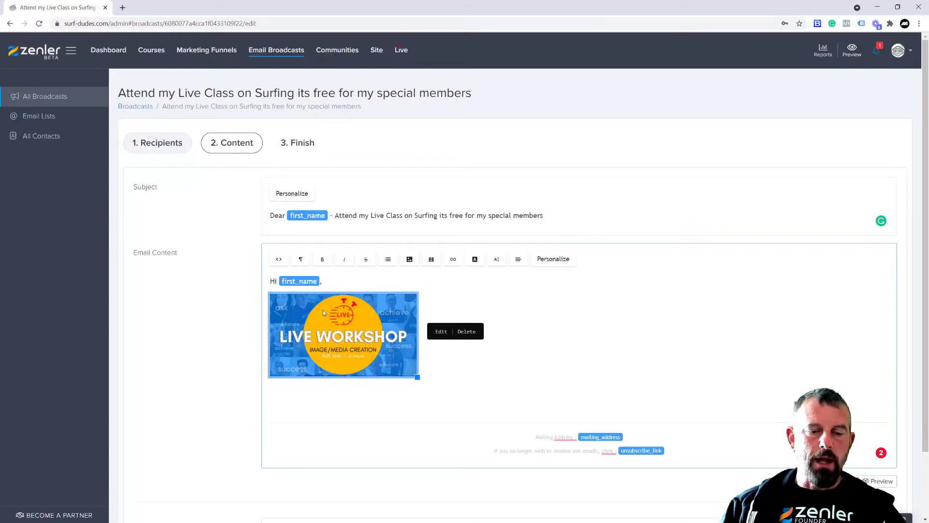
click(319, 393)
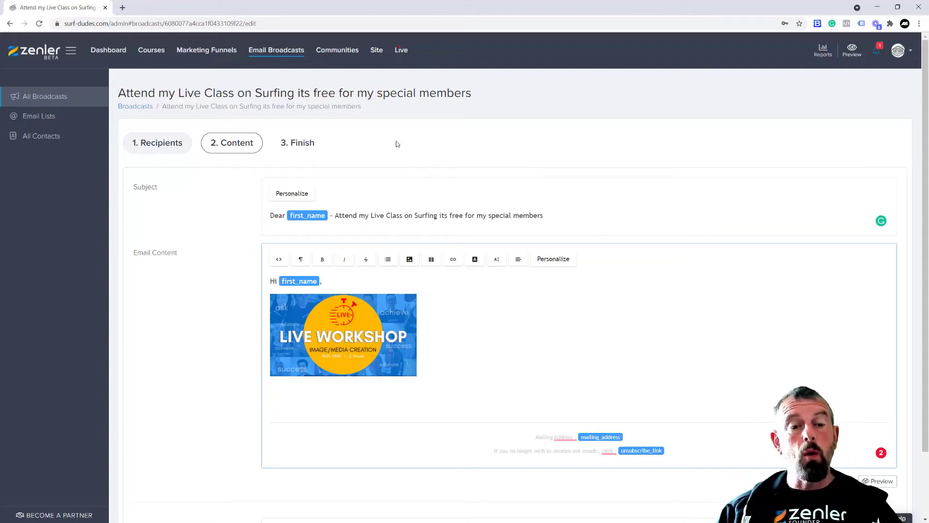
Go to the Site settings page showing SURF DUDES and its site URL
click(375, 51)
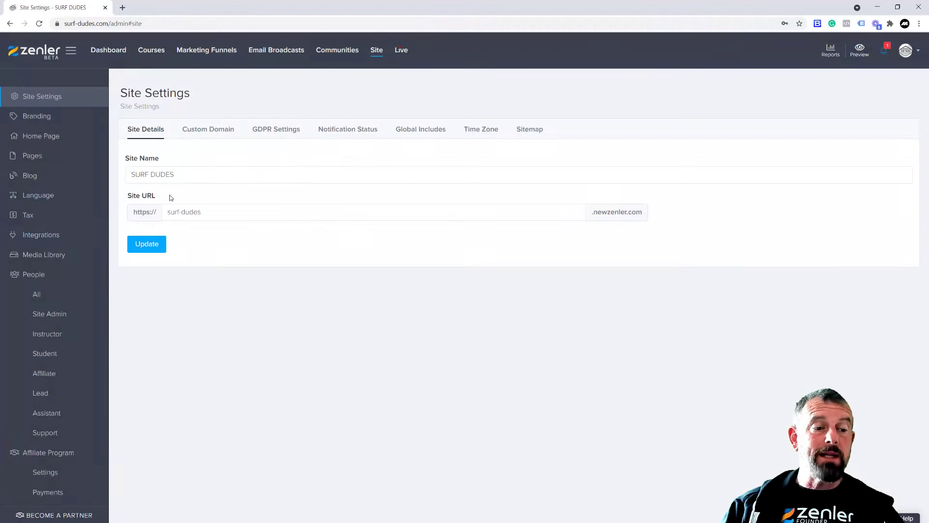
Show the Integrations page down to Zenler Mail, highlighting the site's web address
click(42, 235)
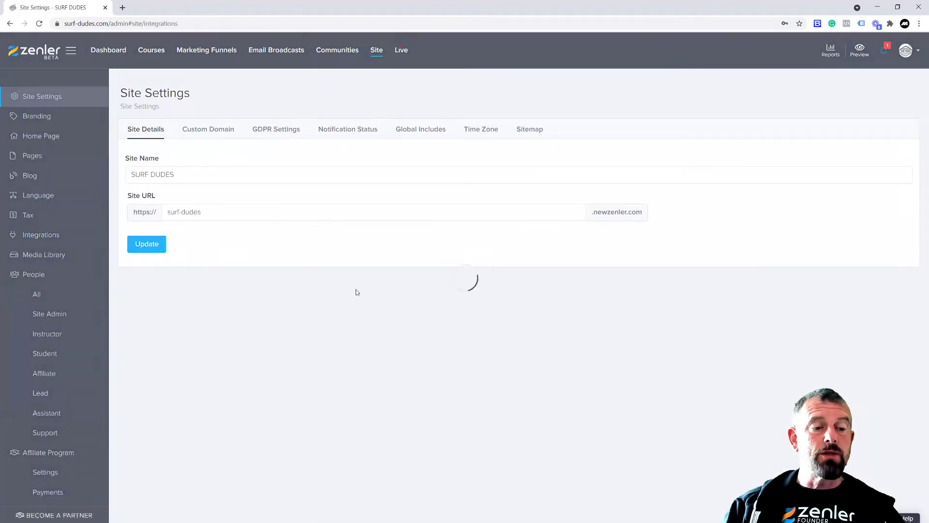
scroll(256, 420, down, 4)
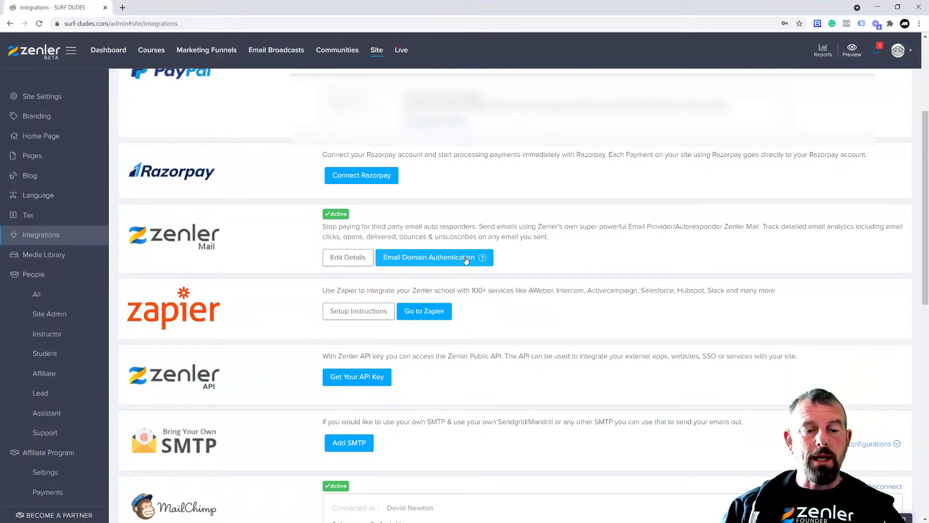
drag(65, 24, 144, 23)
click(593, 259)
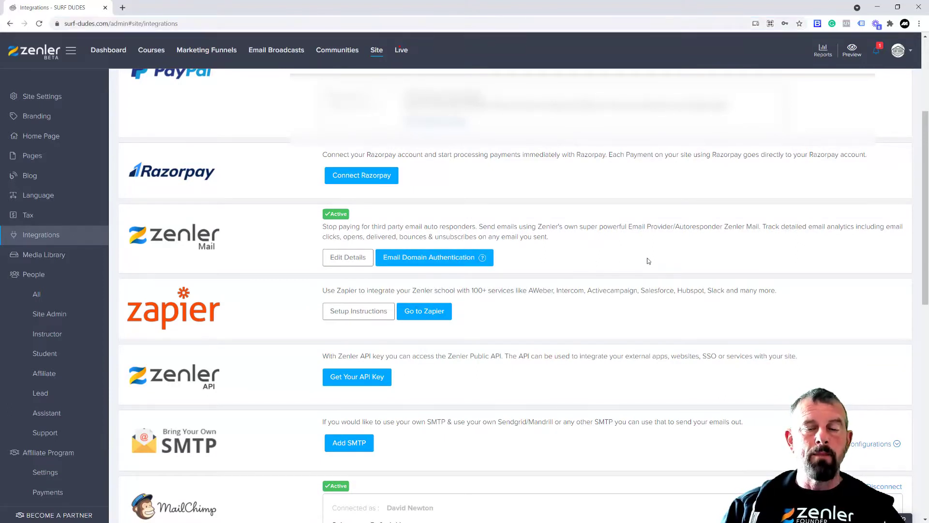